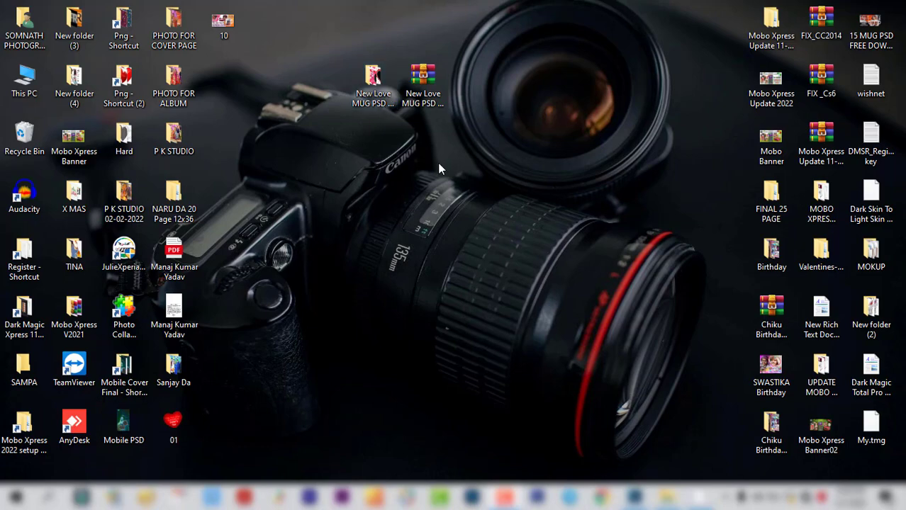
Browse the New Love MUG PSD FREE DOWNLOAD templates as extra large icons, then minimise the folder
double_click(372, 81)
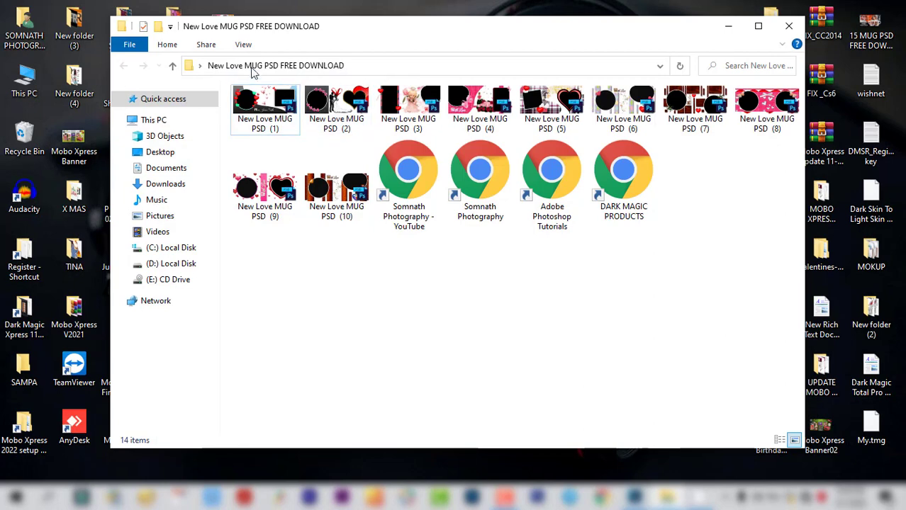
click(243, 45)
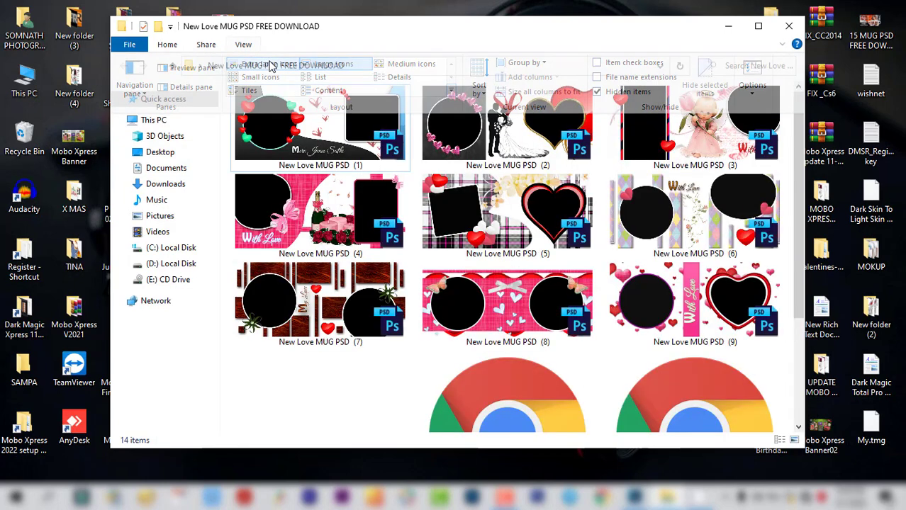
click(266, 64)
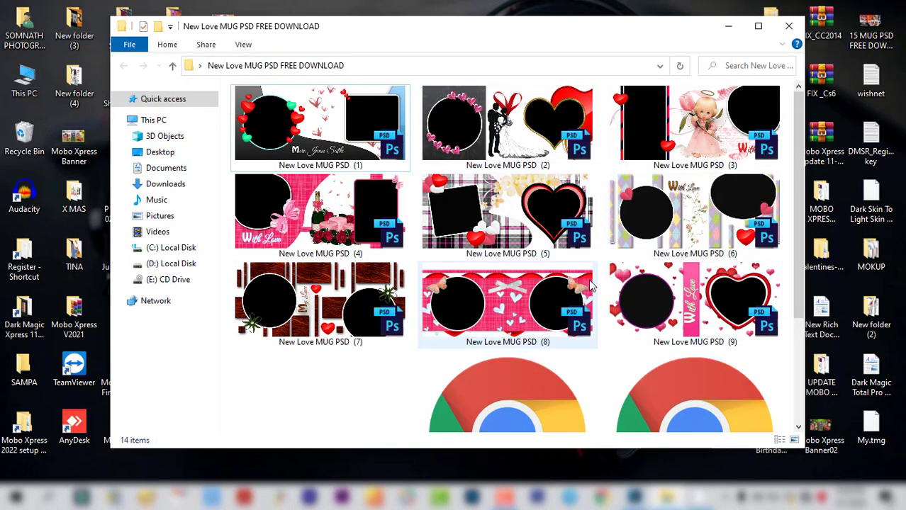
mouse_move(507, 303)
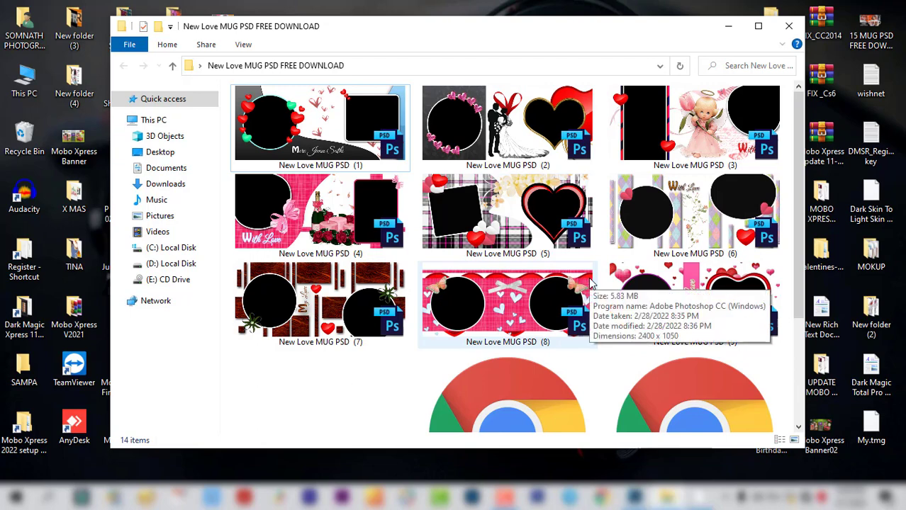
scroll(590, 282, down, 5)
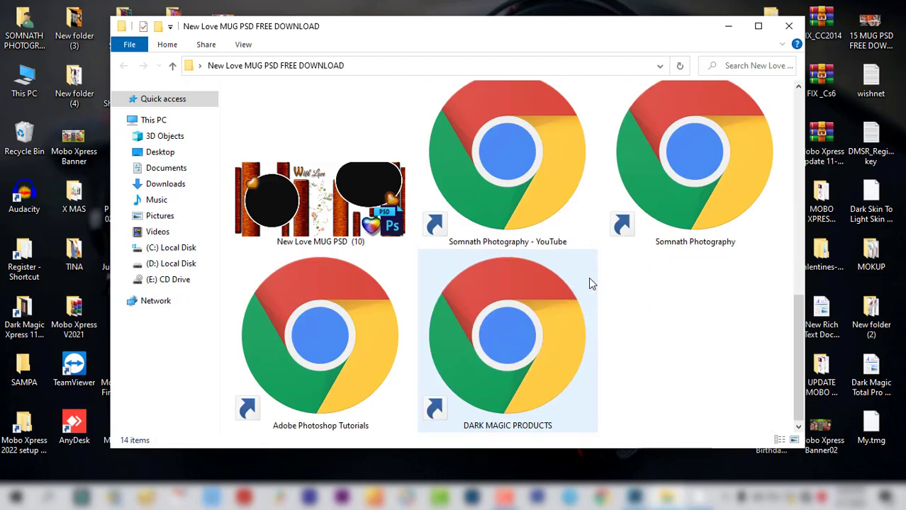
scroll(588, 277, up, 5)
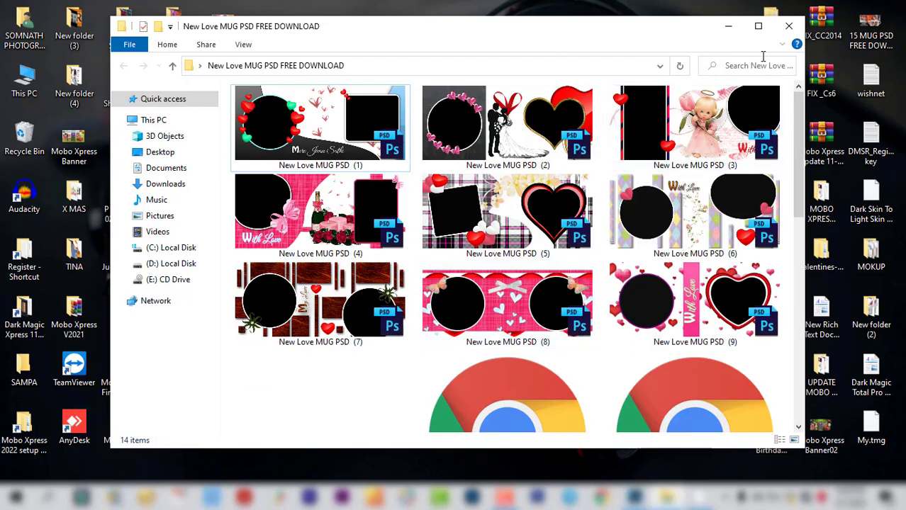
click(727, 28)
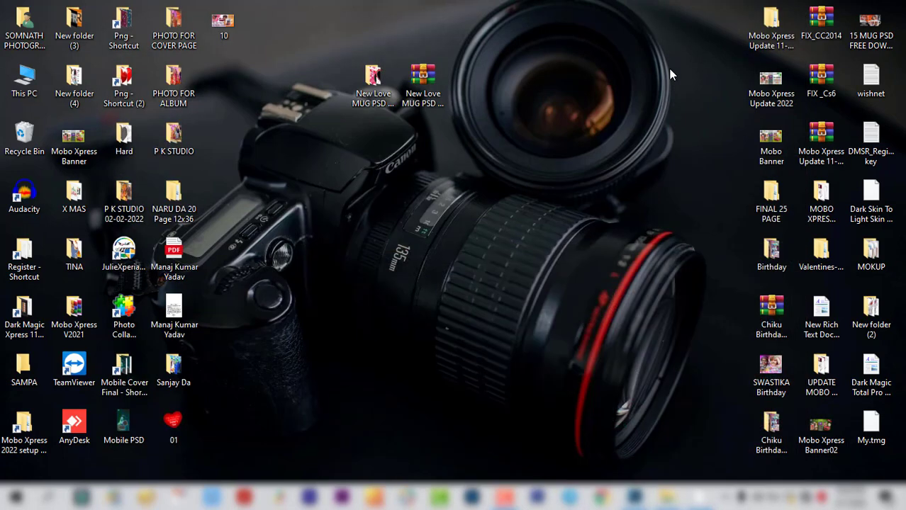
click(419, 80)
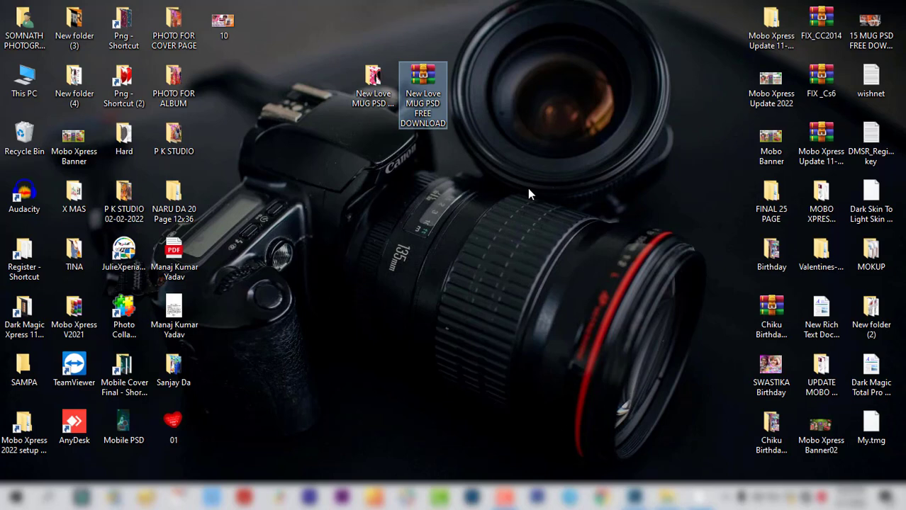
click(542, 226)
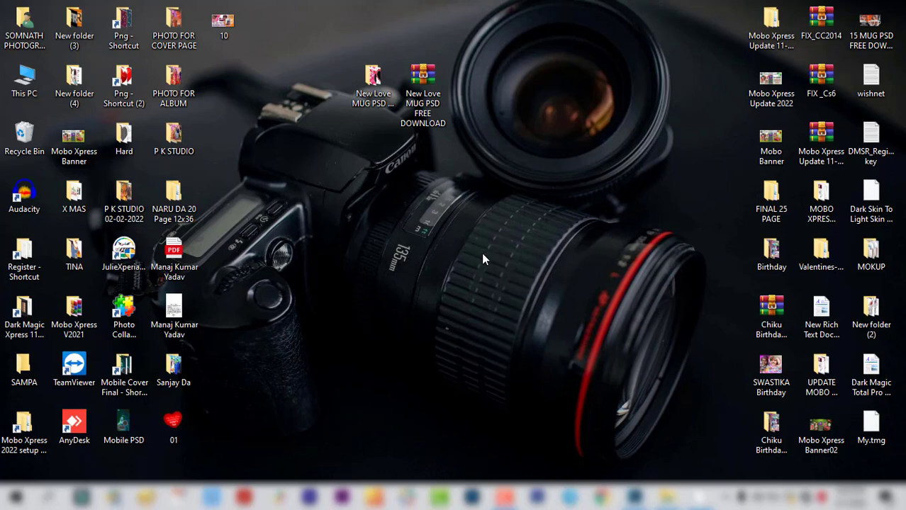
click(635, 497)
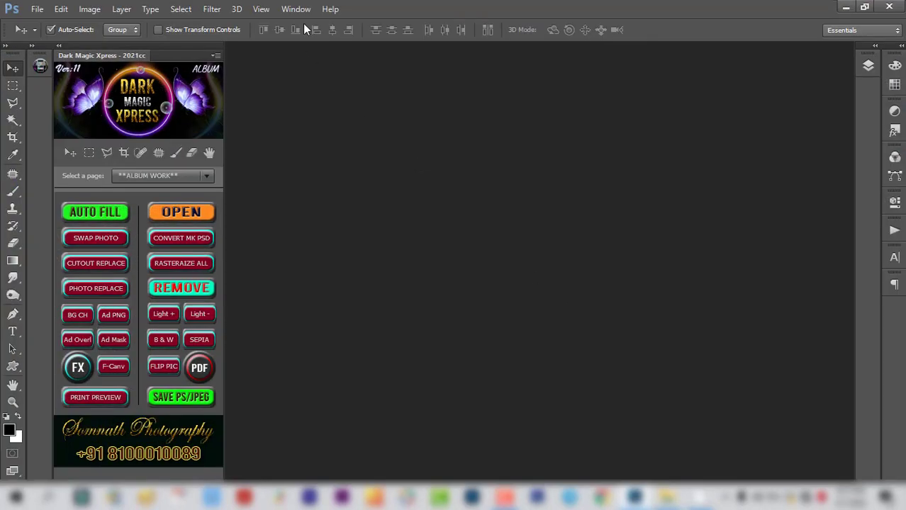
click(330, 9)
mouse_move(355, 62)
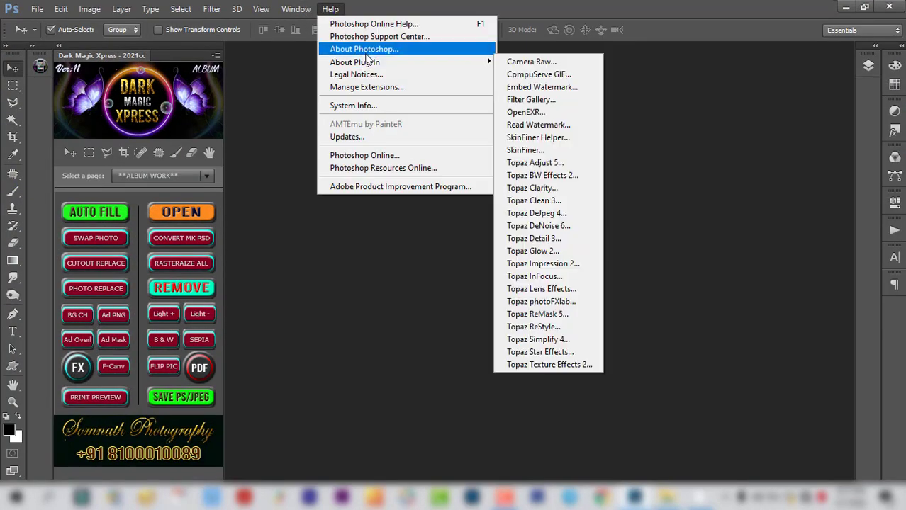
click(365, 51)
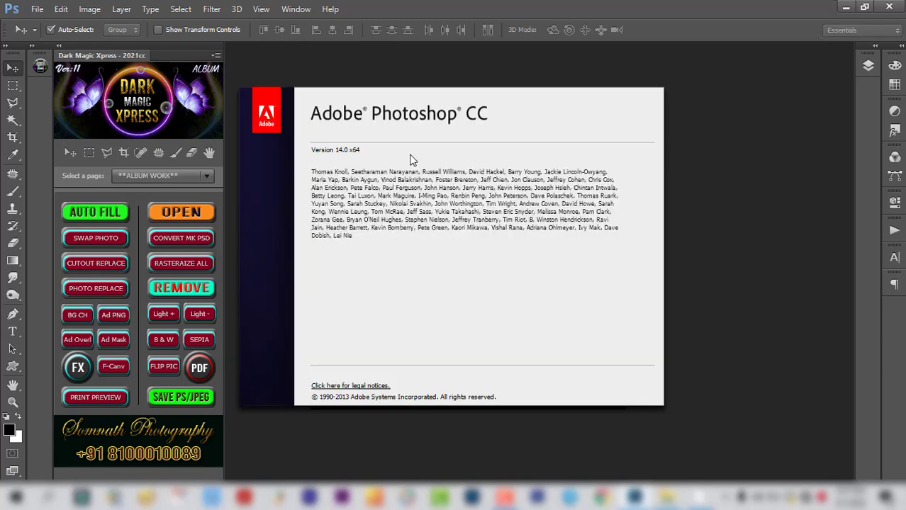
click(425, 268)
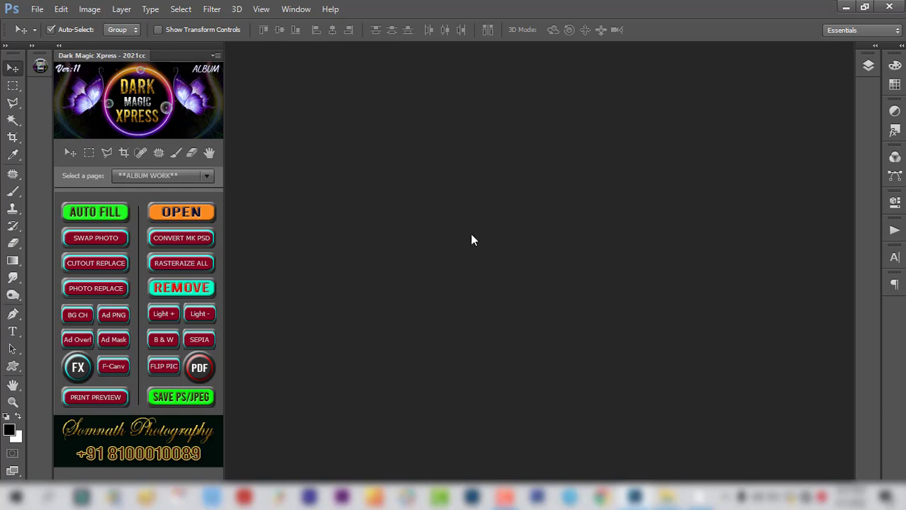
Minimise Photoshop, reopen the New Love MUG PSD FREE DOWNLOAD folder and select New Love MUG PSD (2)
click(845, 10)
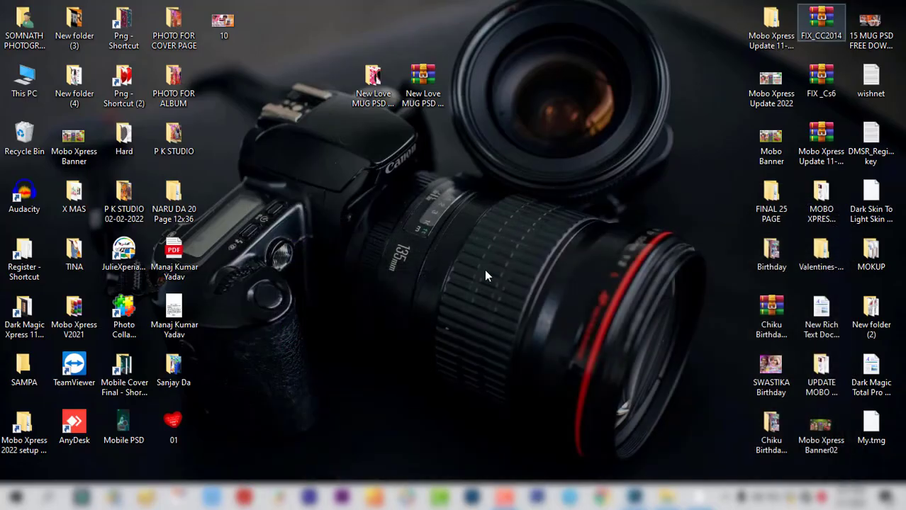
double_click(372, 92)
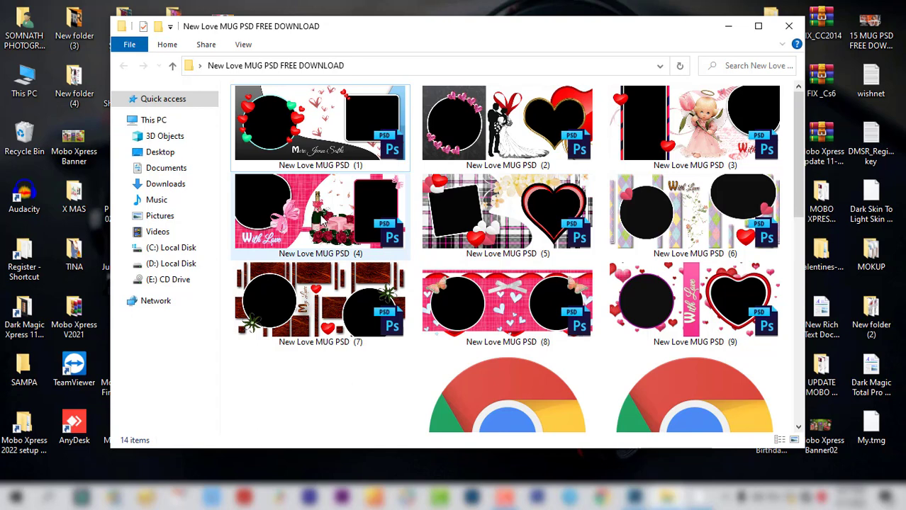
mouse_move(508, 128)
click(493, 139)
mouse_move(624, 496)
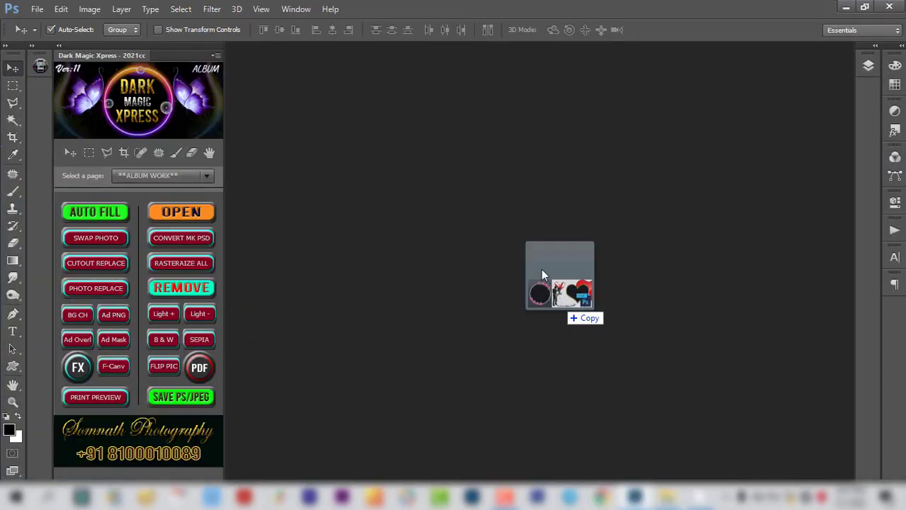
Open New Love MUG PSD (2) in Photoshop, fit it to the window, and check the somnath_photography layer
drag(635, 496, 511, 226)
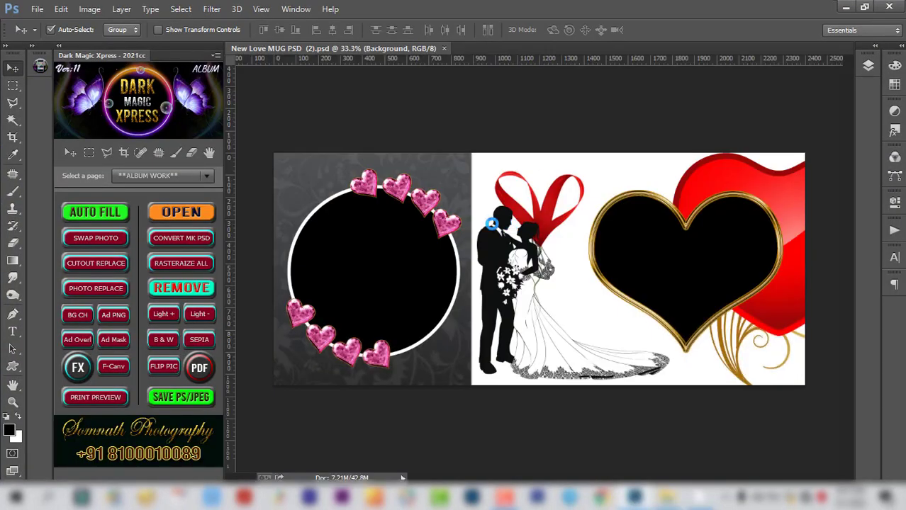
key(ctrl+0)
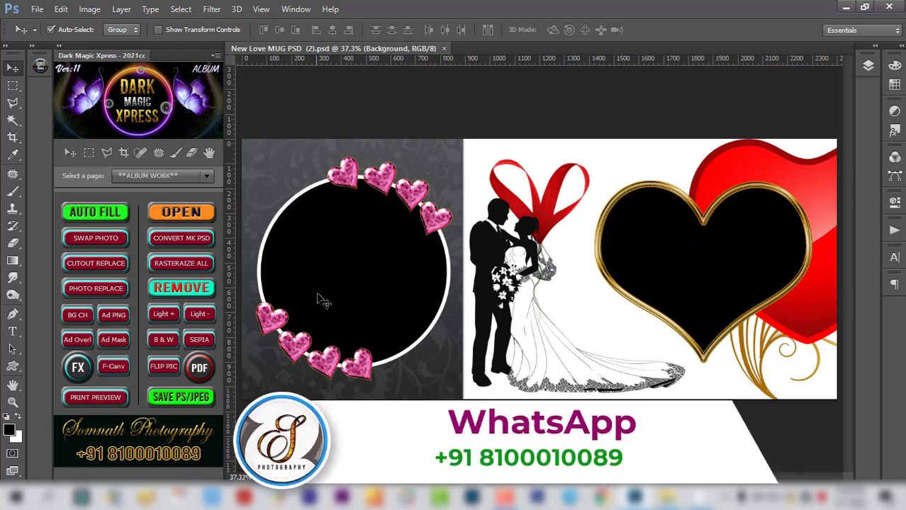
click(352, 271)
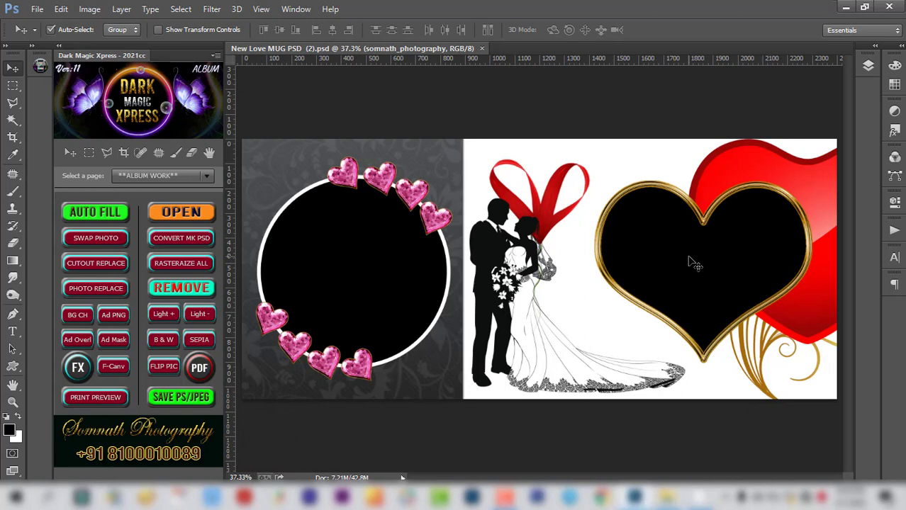
click(693, 262)
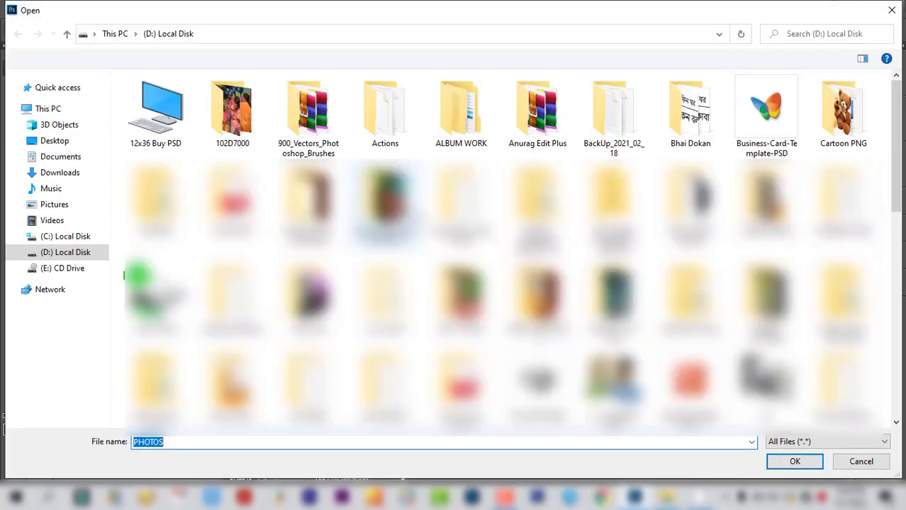
Load DM_DEMO (3) and DM_DEMO (18) from D:\ALBUM WORK\PHOTOS\USED into the template frames
double_click(464, 110)
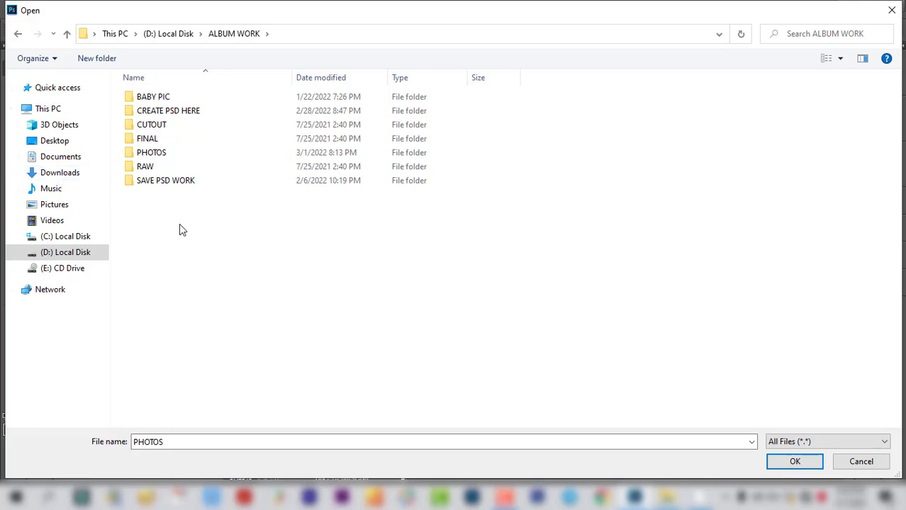
click(157, 157)
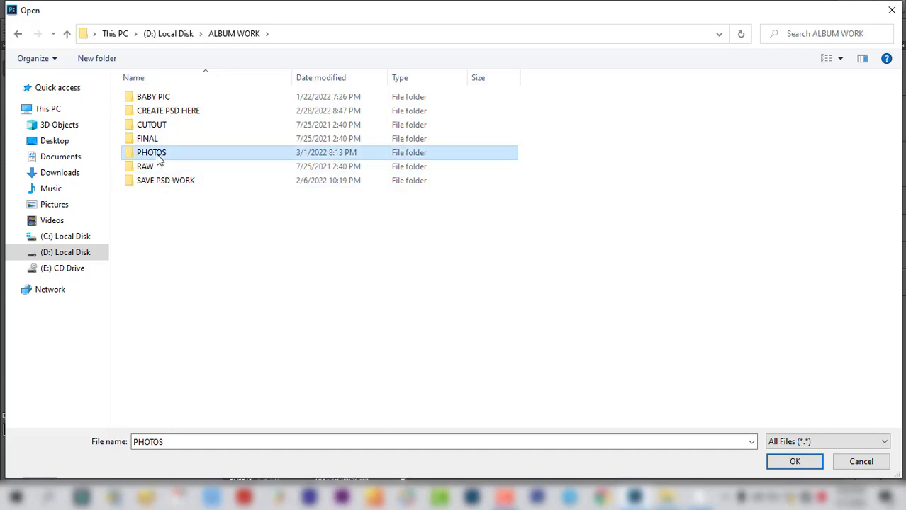
double_click(161, 157)
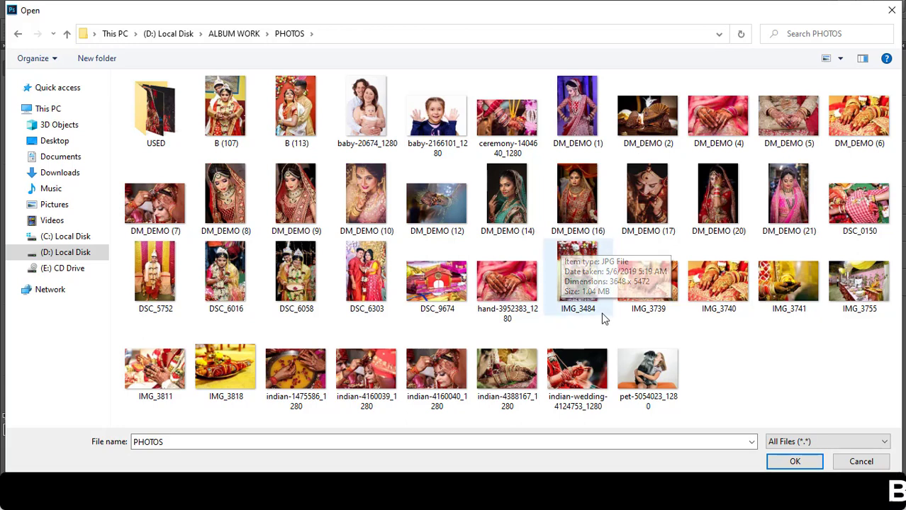
double_click(156, 113)
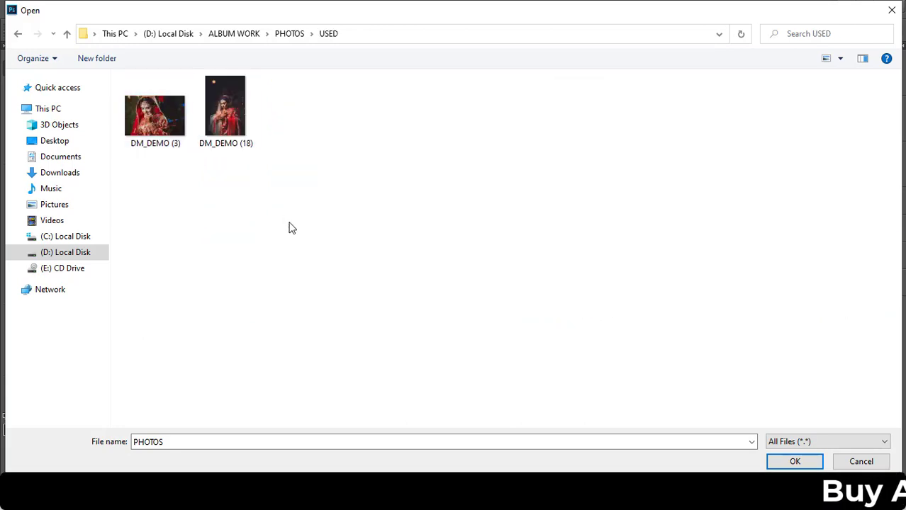
drag(297, 200, 145, 106)
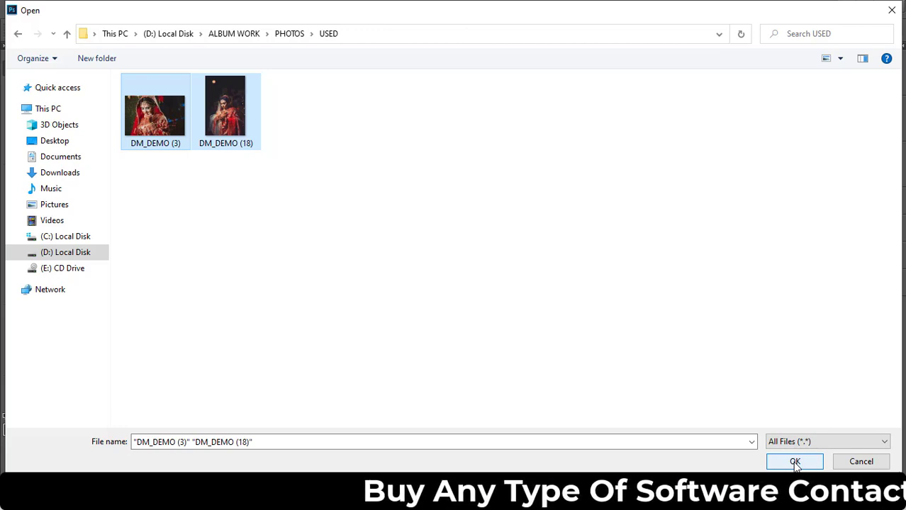
click(794, 462)
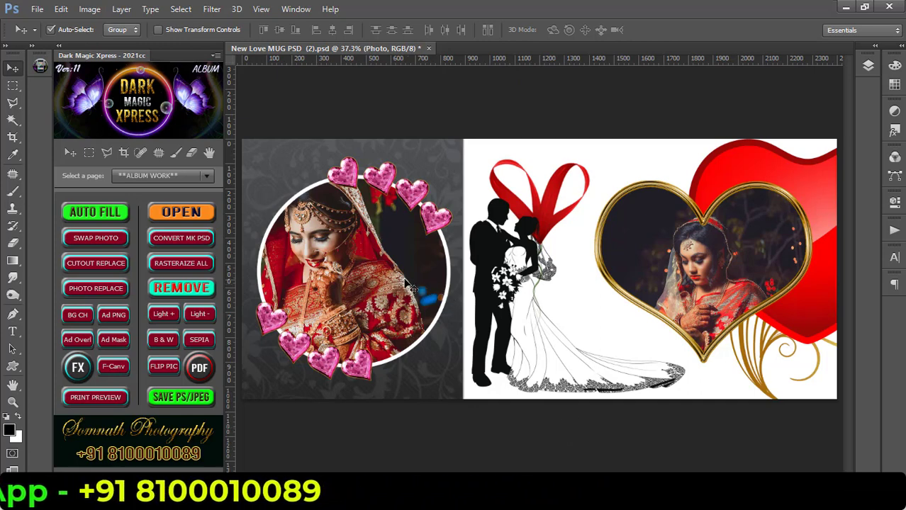
Shift the circle photo right and down, and nudge the heart-frame photo left
drag(340, 287, 367, 292)
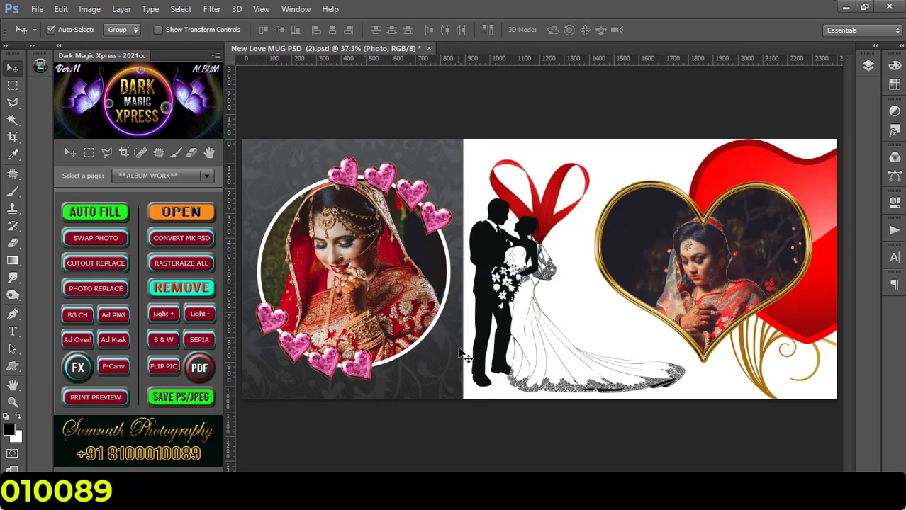
mouse_move(734, 291)
mouse_down()
mouse_move(717, 289)
mouse_move(719, 305)
mouse_up()
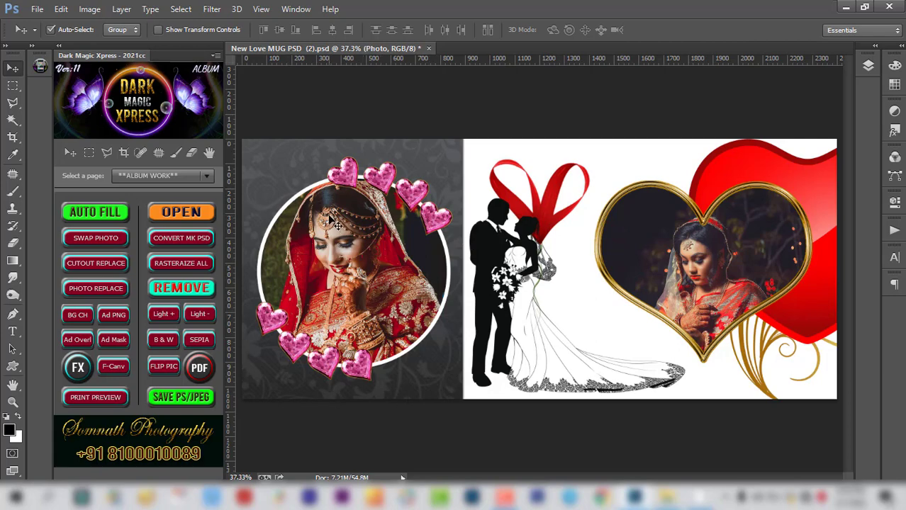
scroll(350, 239, up, 2)
scroll(358, 220, up, 1)
scroll(369, 234, up, 1)
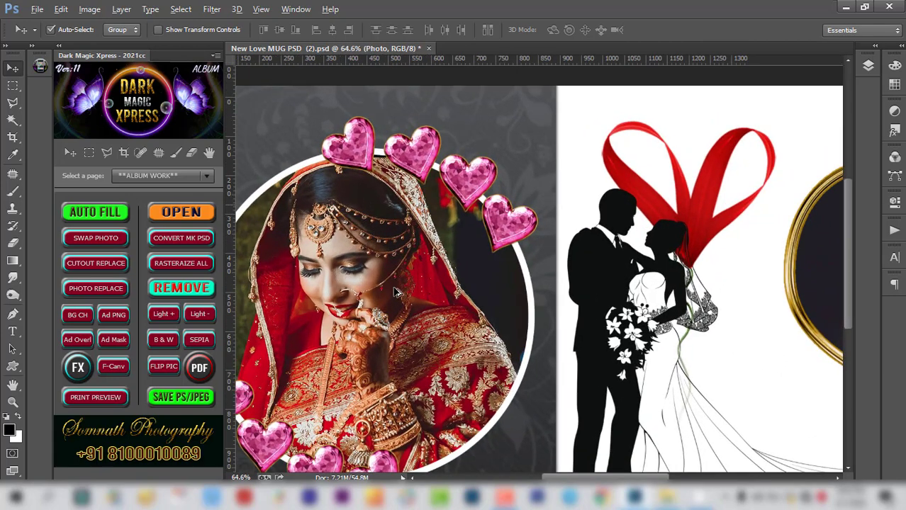
scroll(400, 270, up, 1)
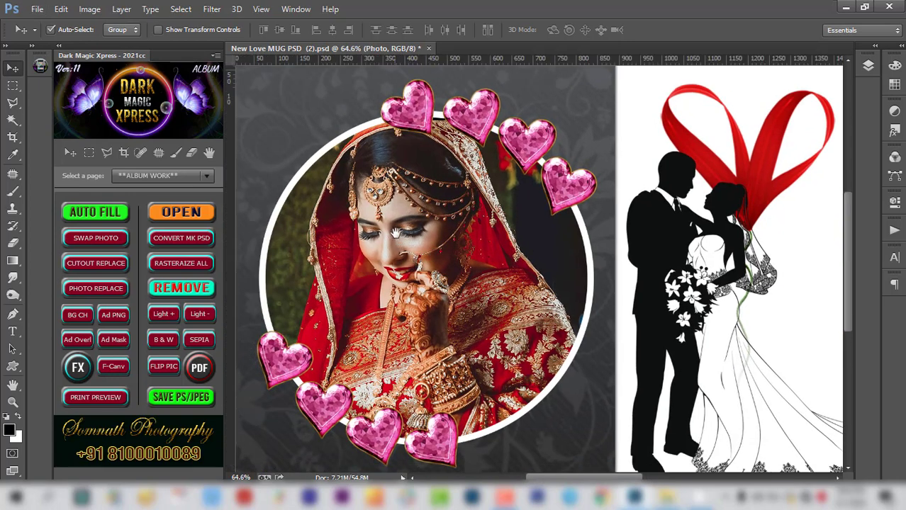
scroll(398, 247, down, 1)
scroll(397, 247, up, 1)
scroll(399, 249, down, 3)
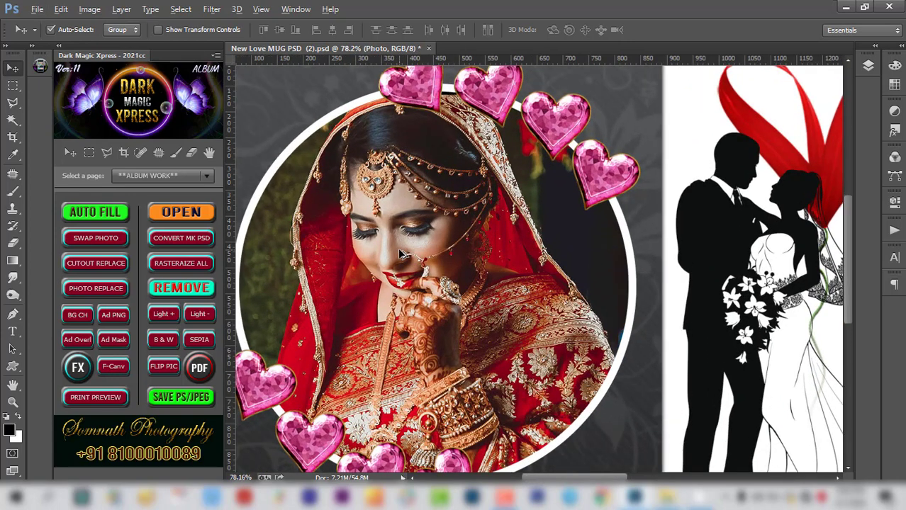
scroll(411, 252, up, 2)
scroll(411, 251, right, 5)
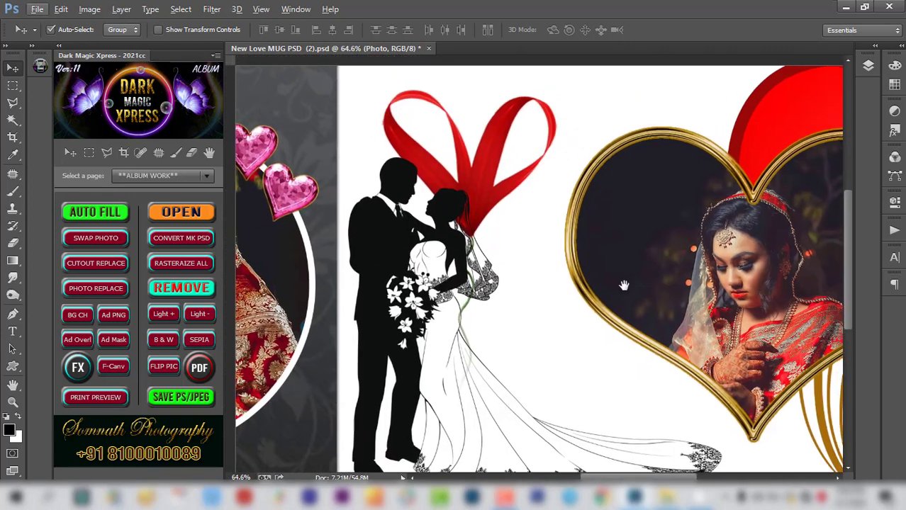
scroll(564, 284, down, 1)
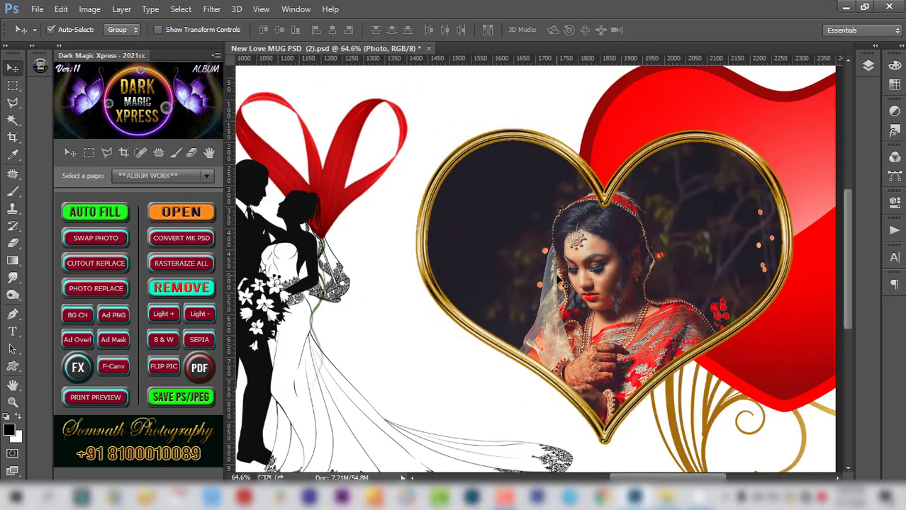
scroll(574, 289, down, 1)
scroll(588, 294, down, 1)
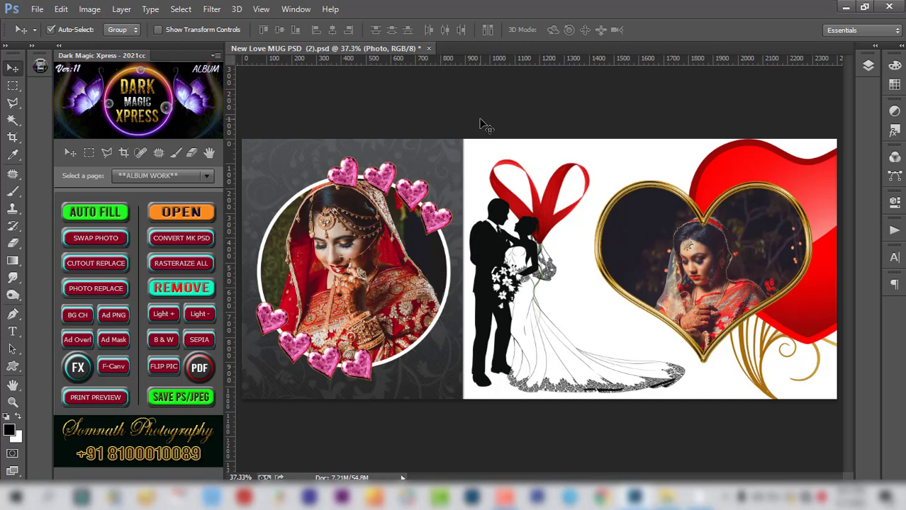
Close New Love MUG PSD (2).psd, fit the With Love template to the window, and show the Dark Magic Xpress page list
click(428, 48)
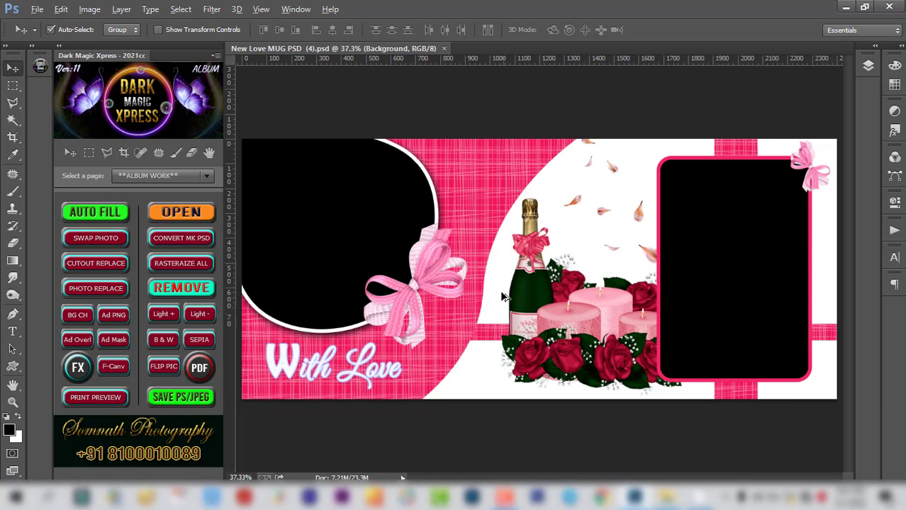
scroll(501, 296, up, 1)
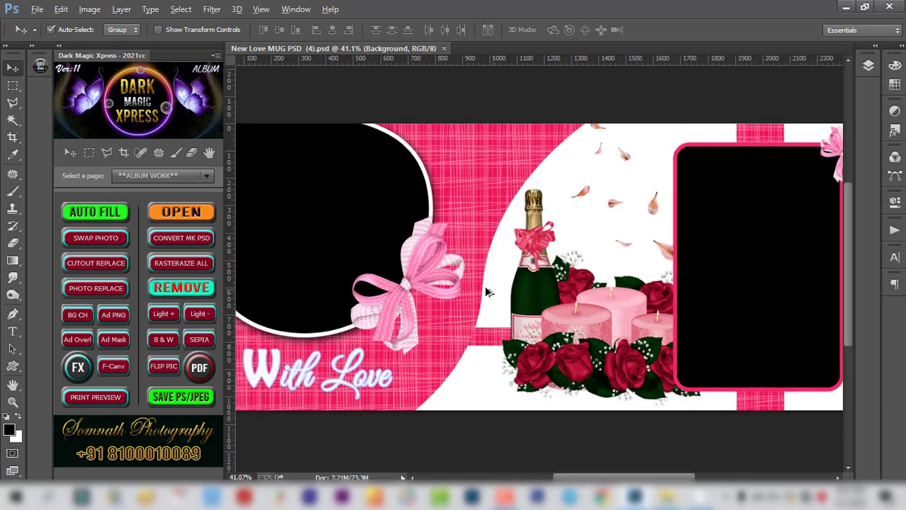
click(164, 177)
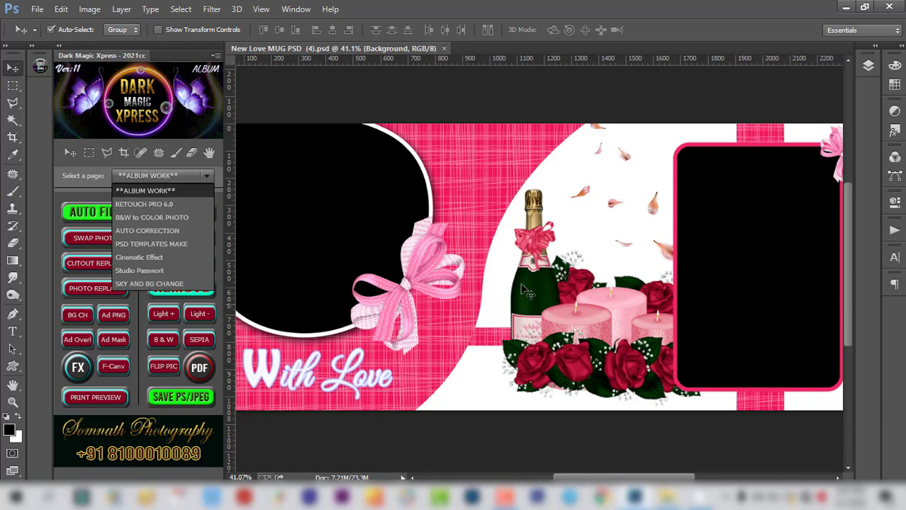
click(177, 177)
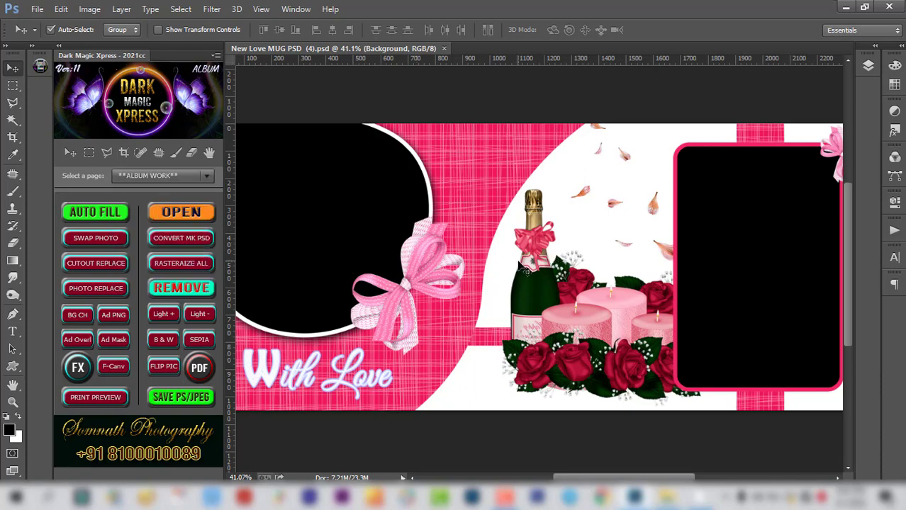
key(ctrl+0)
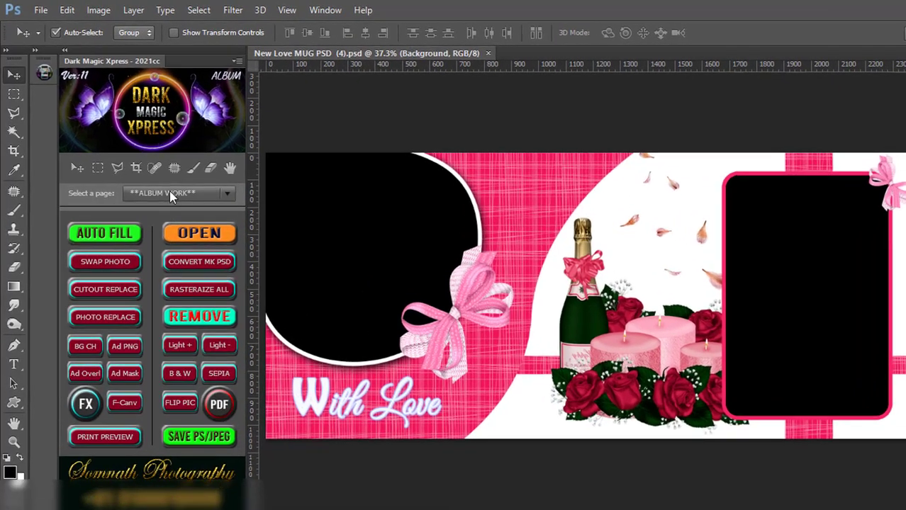
click(170, 176)
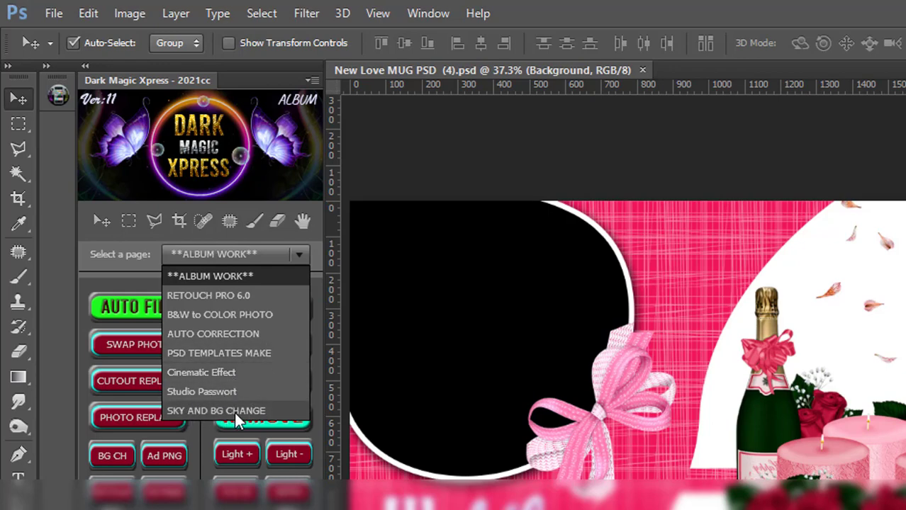
click(235, 412)
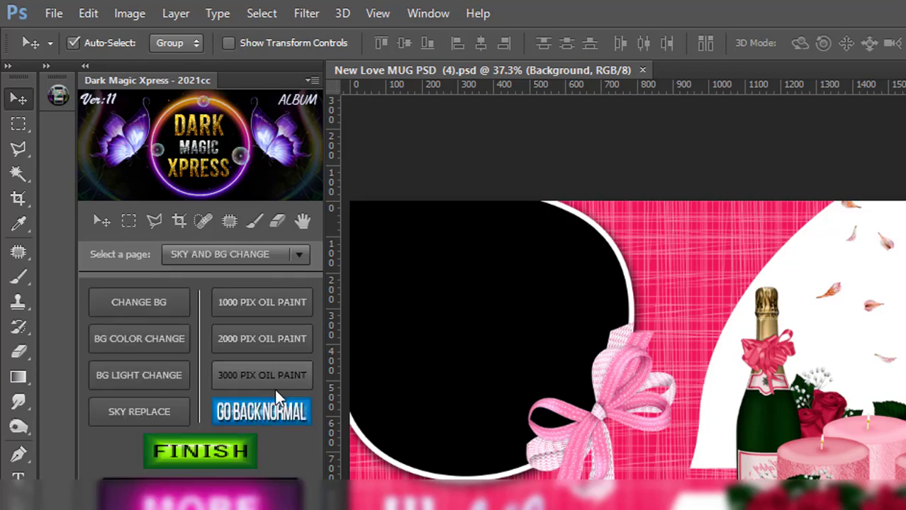
click(235, 256)
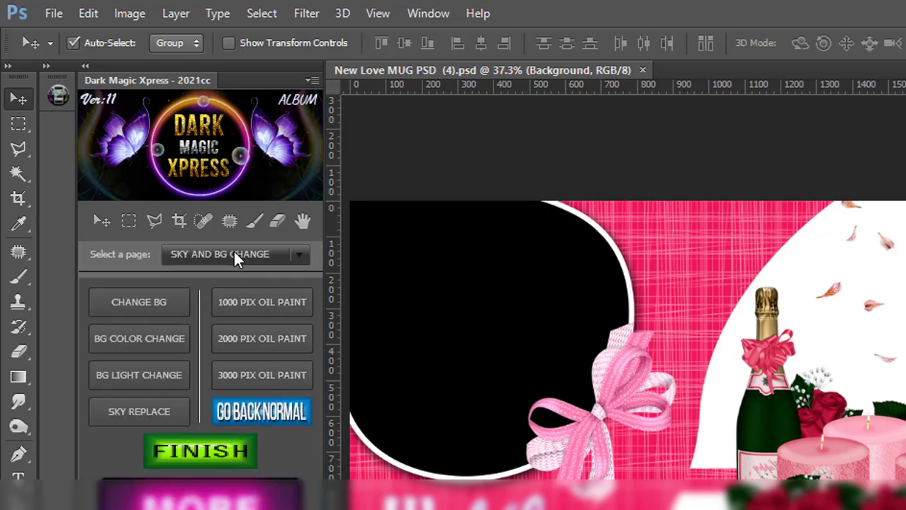
click(218, 275)
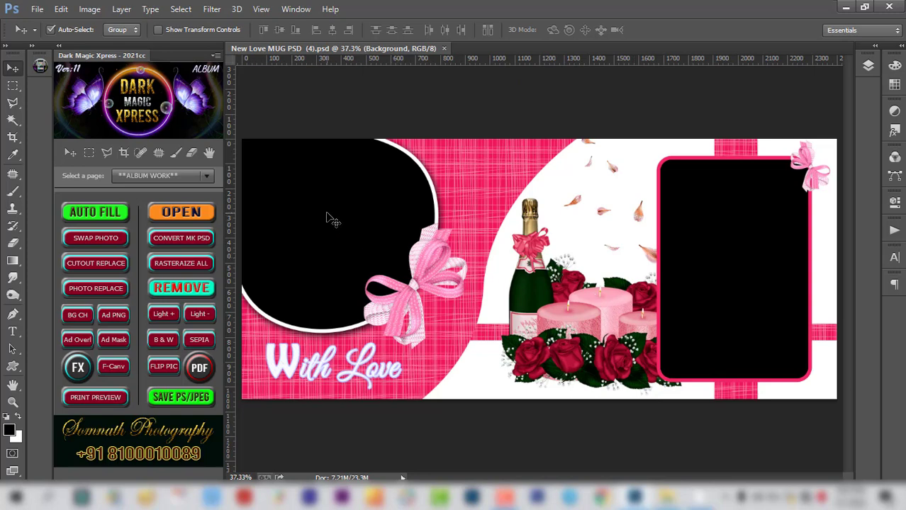
Auto-fill the frames with indian-4160039_1280 and DM_DEMO (16) from ALBUM WORK > PHOTOS
click(327, 215)
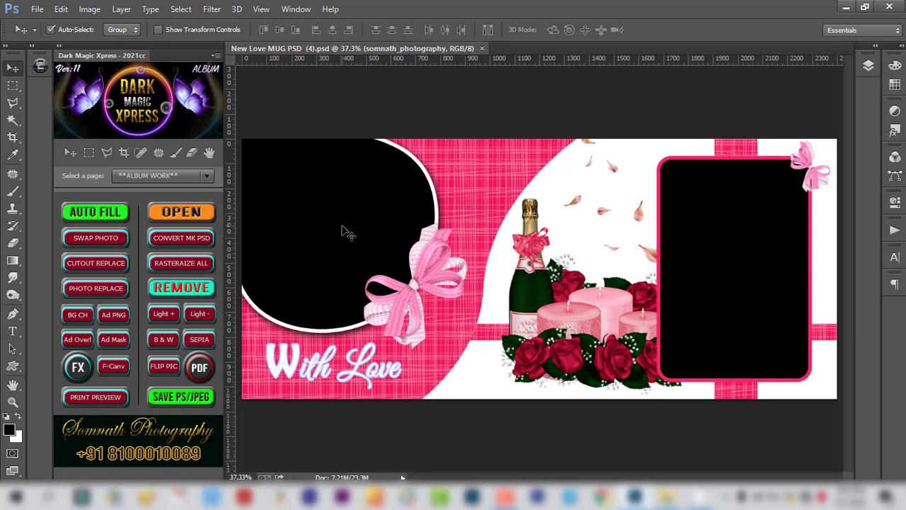
click(741, 264)
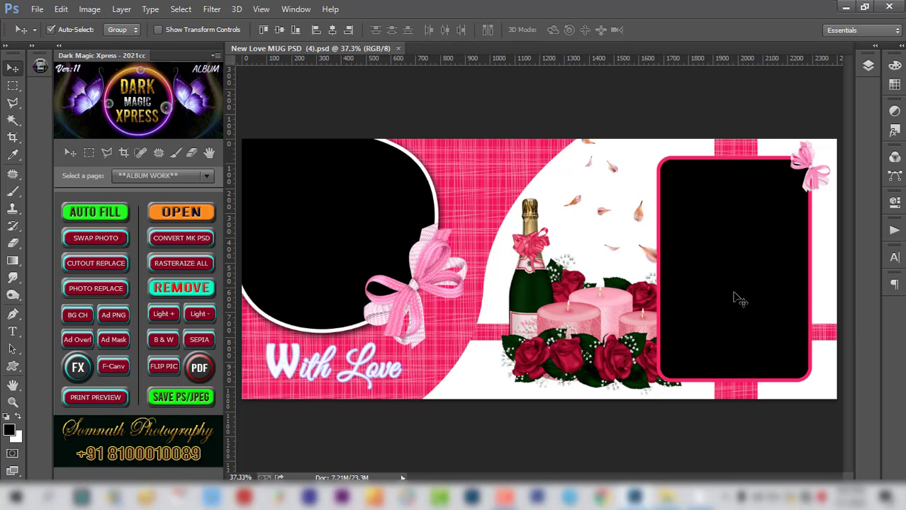
click(108, 215)
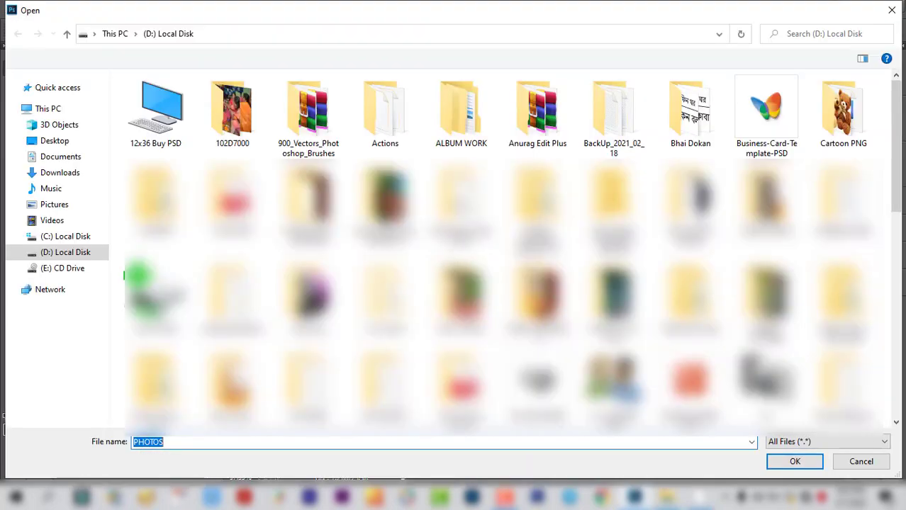
double_click(461, 113)
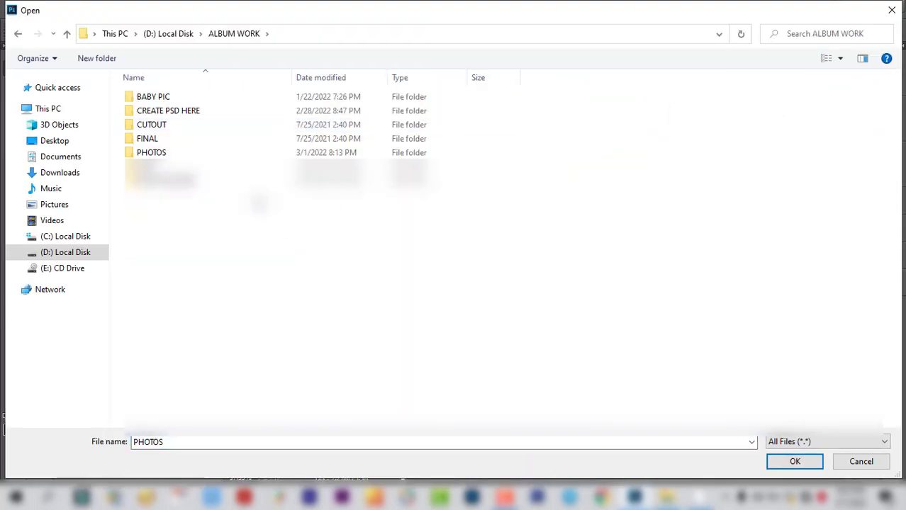
double_click(167, 152)
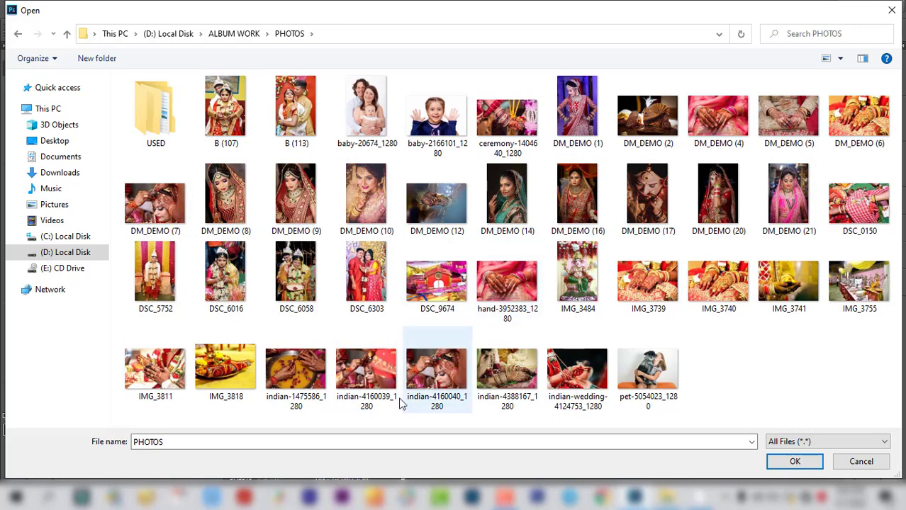
click(360, 381)
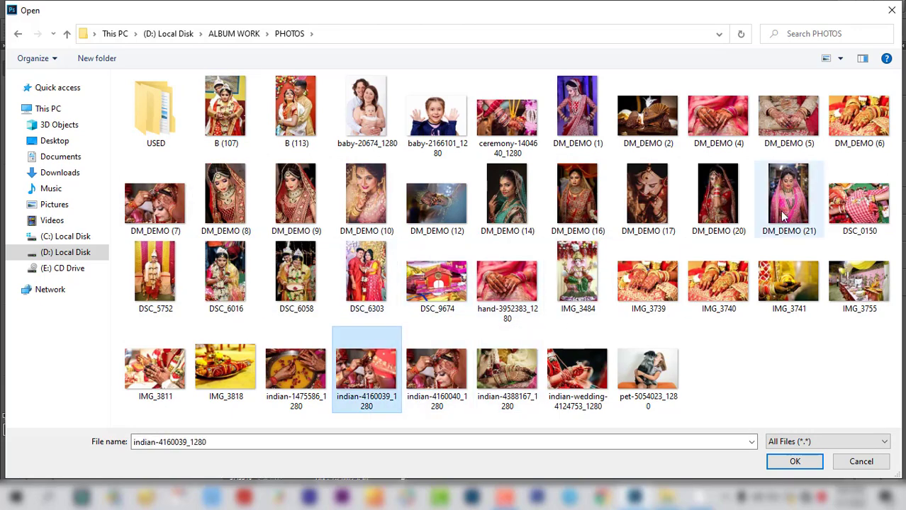
ctrl+click(578, 186)
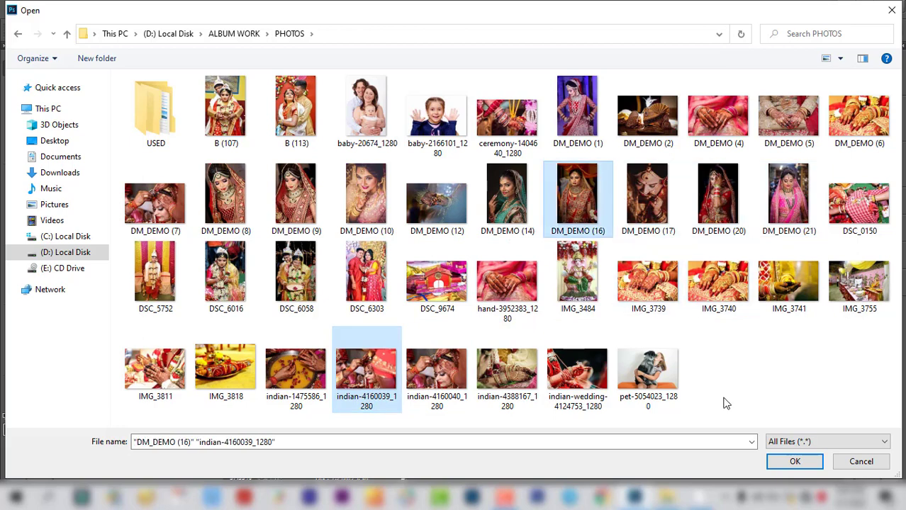
click(795, 462)
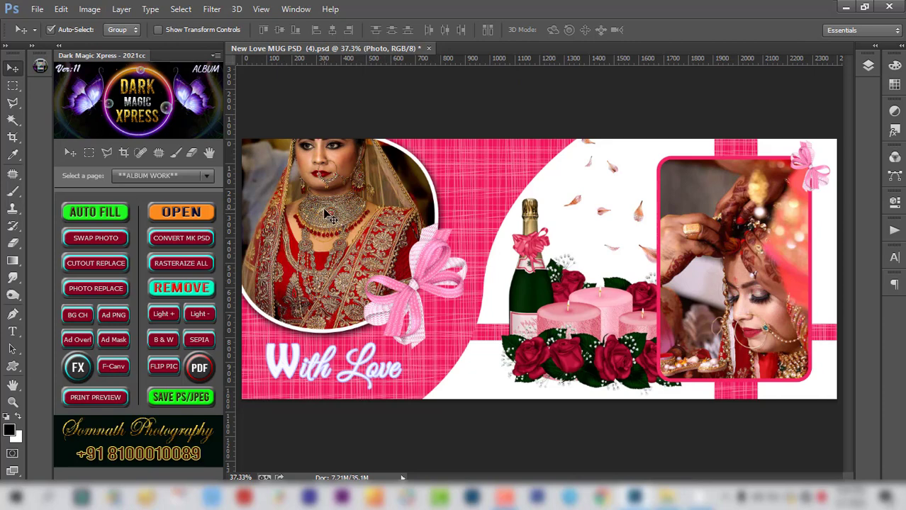
Swap the two bridal photos between the round and rectangular frames, then select the SPphotoframe layer
shift+click(730, 267)
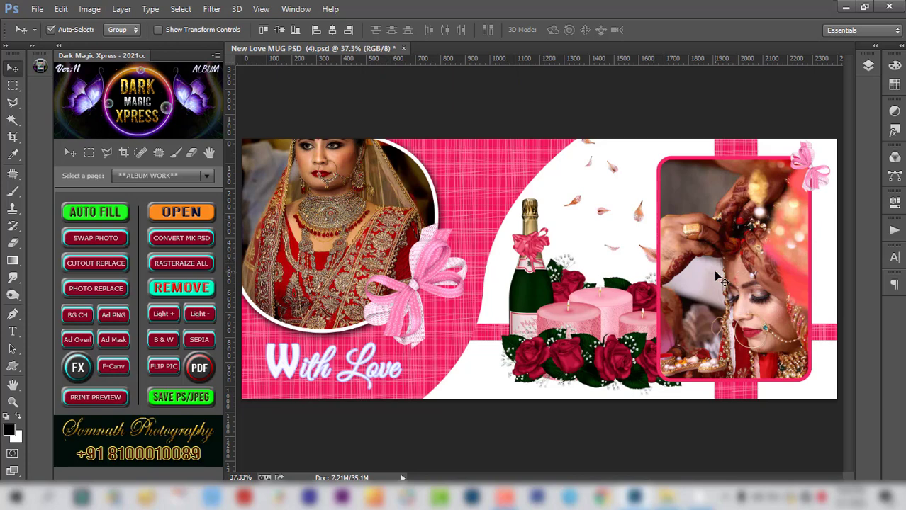
click(106, 239)
click(394, 250)
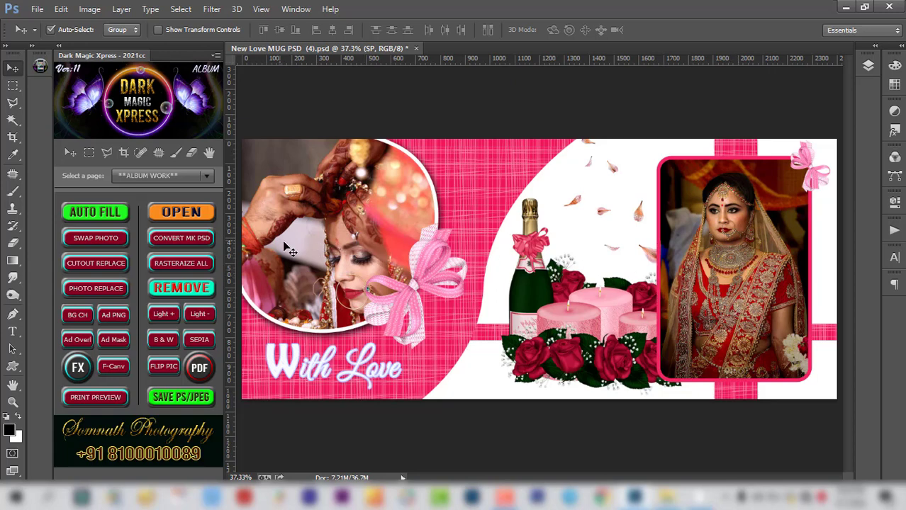
Scale the circle photo to about 97.6% and shift it right so groom and bride both show
drag(336, 254, 386, 231)
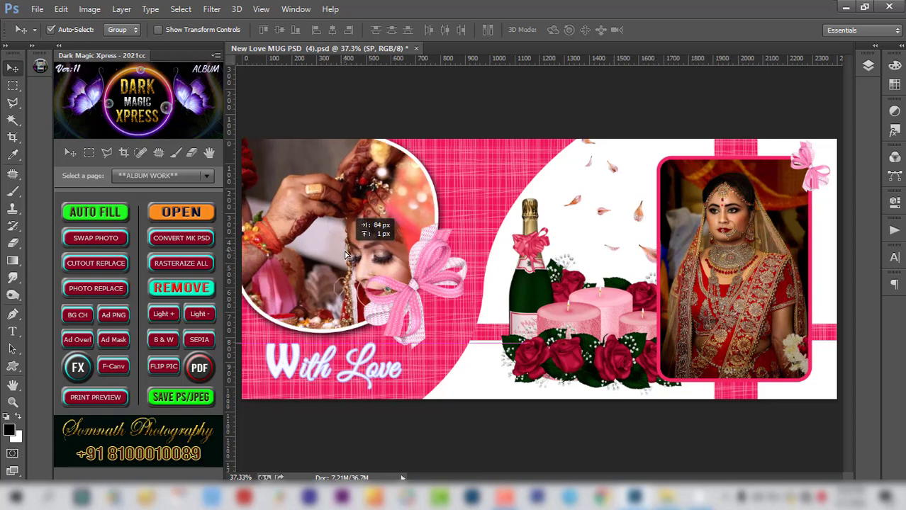
key(ctrl+t)
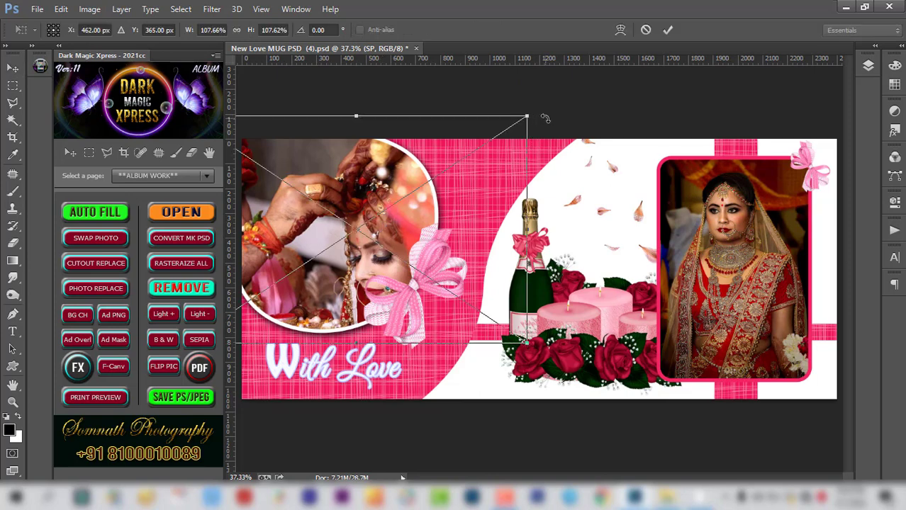
drag(528, 117, 502, 150)
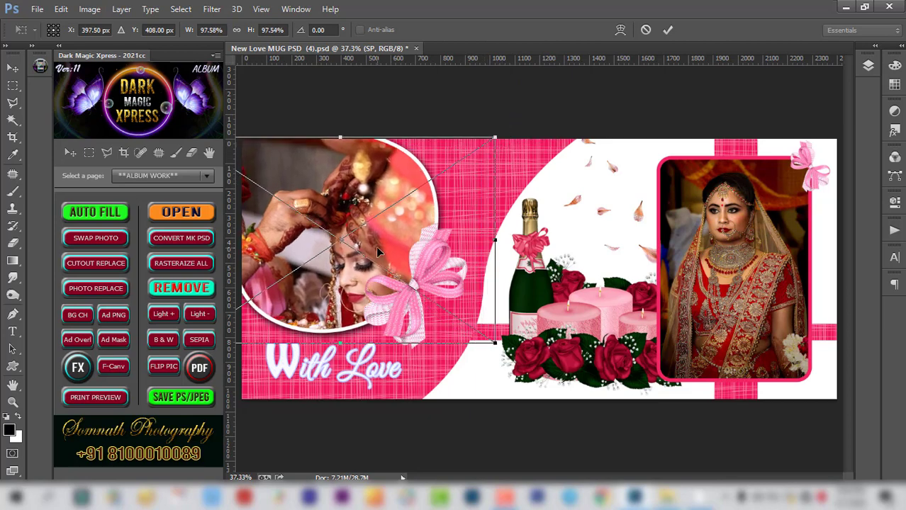
mouse_move(378, 251)
mouse_down()
mouse_move(417, 250)
mouse_move(413, 241)
mouse_up()
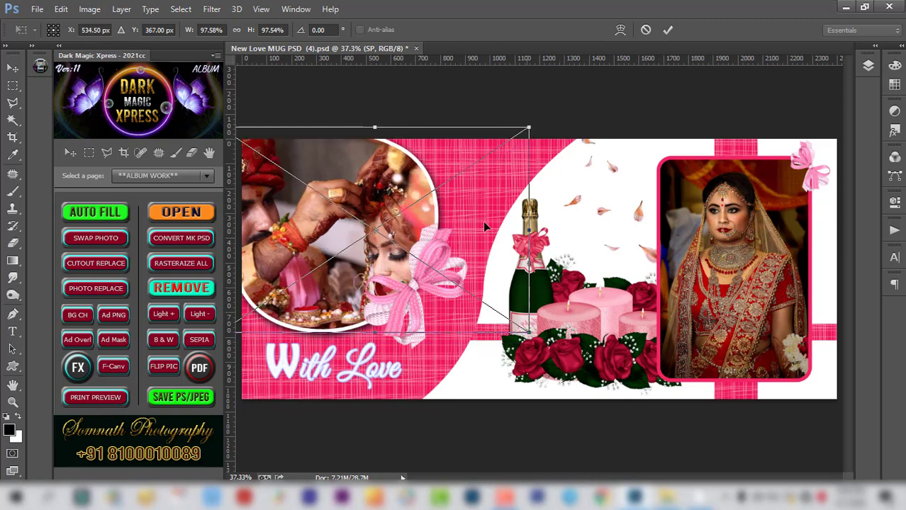
key(Return)
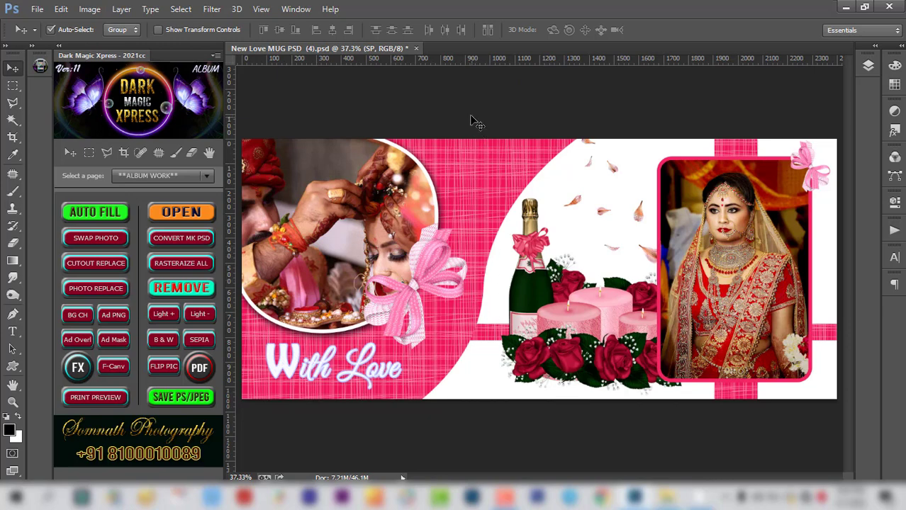
Close the mug document and bring up the tutorials blog post in Chrome
click(417, 50)
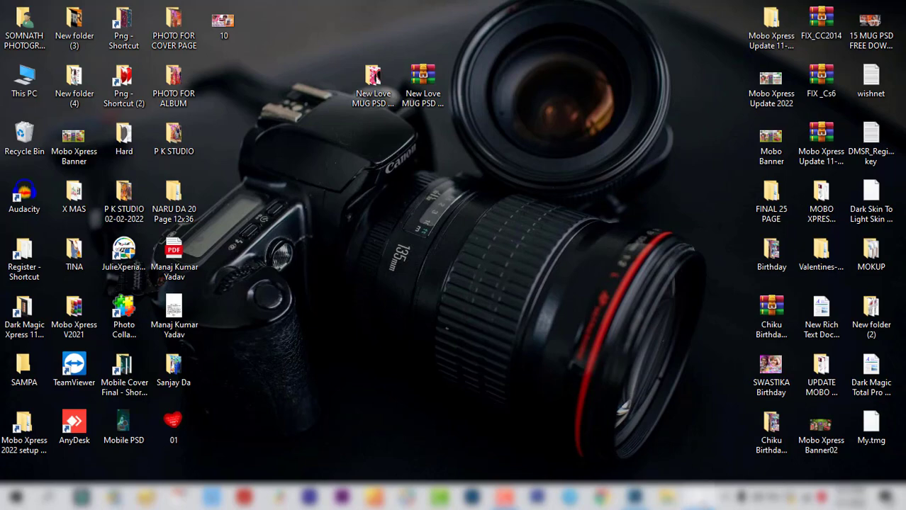
click(699, 496)
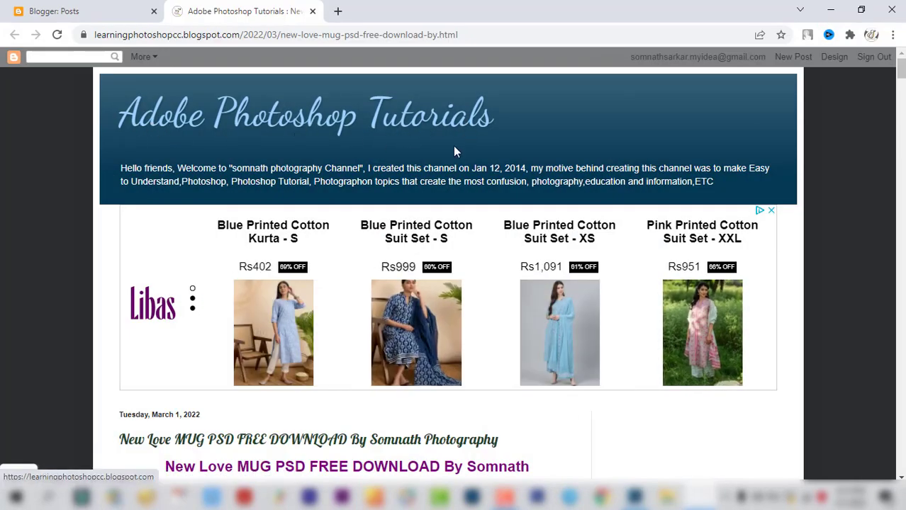
scroll(468, 162, down, 3)
Scroll the New Love Mug PSD post down to its Download Here button
scroll(475, 174, down, 3)
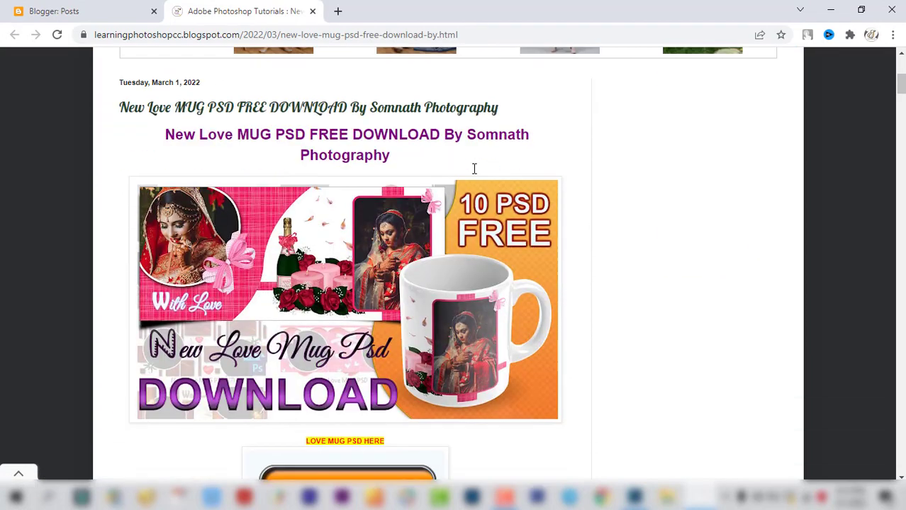
scroll(475, 174, down, 2)
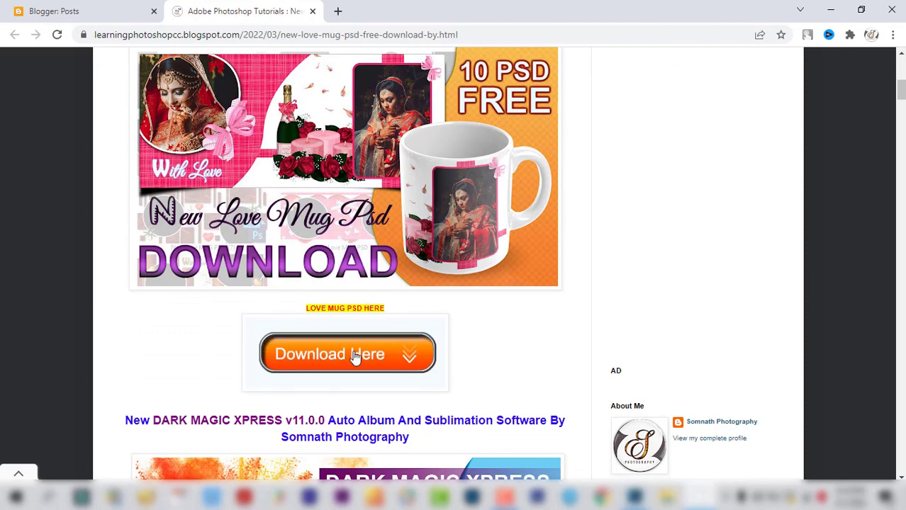
scroll(499, 342, down, 1)
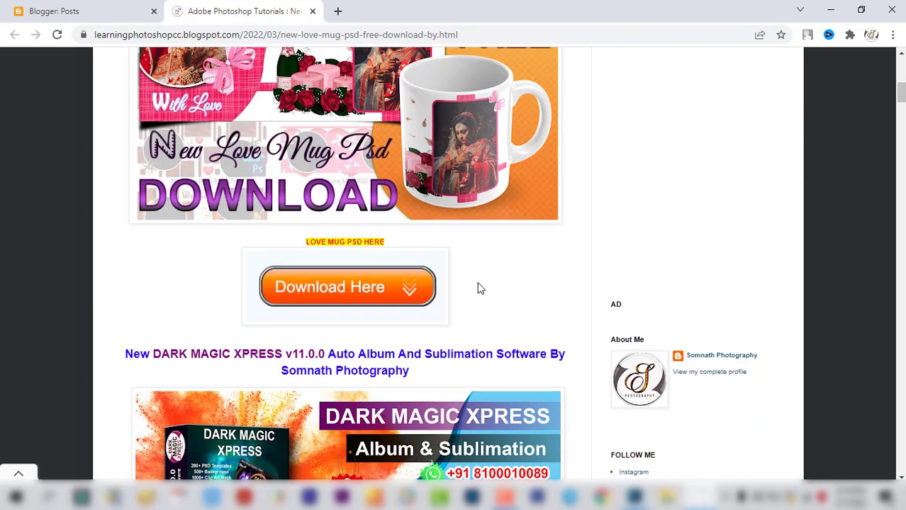
scroll(482, 283, down, 2)
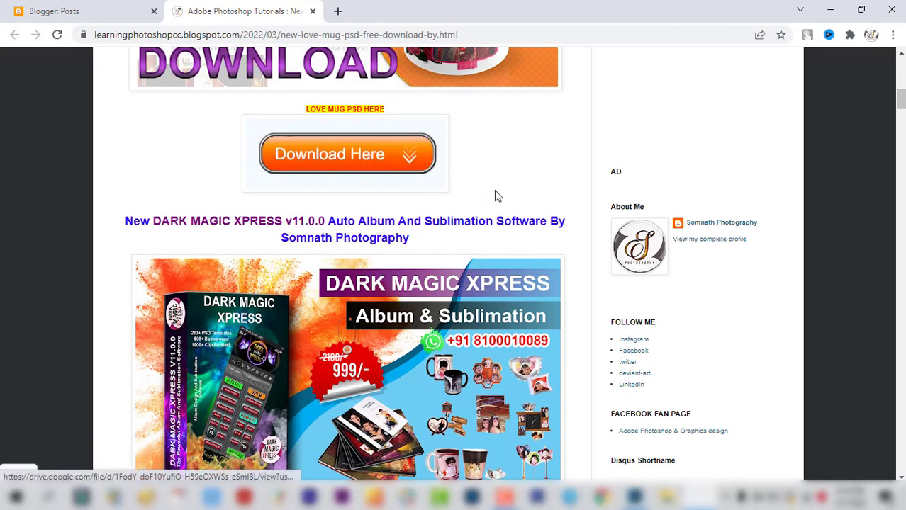
scroll(495, 190, down, 1)
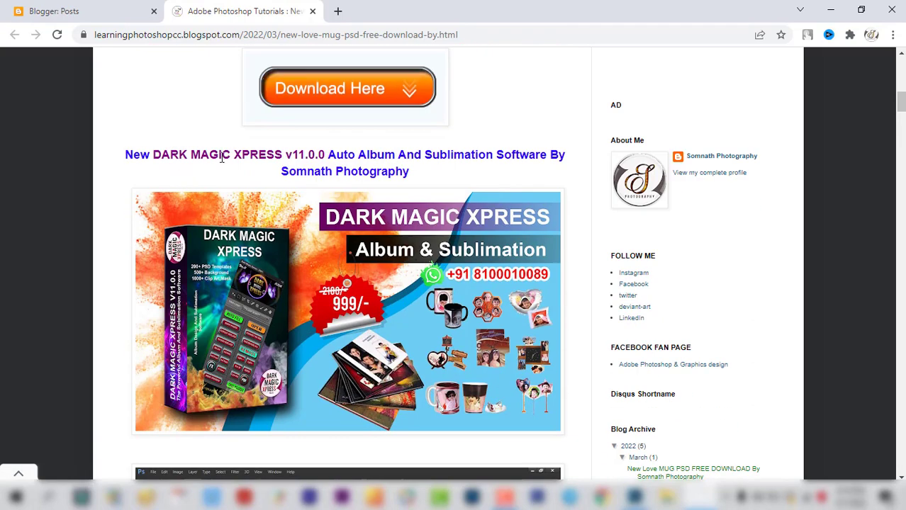
scroll(462, 253, down, 3)
scroll(462, 253, down, 2)
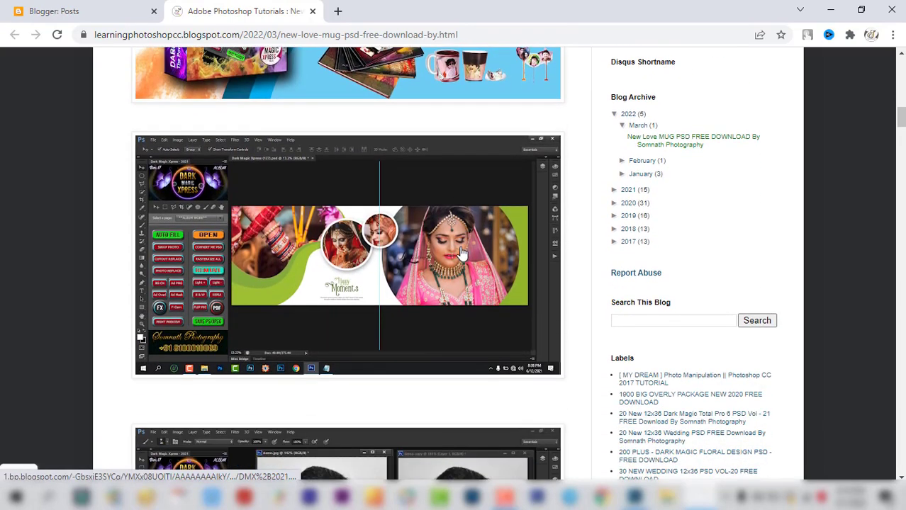
scroll(462, 253, down, 3)
scroll(462, 253, down, 4)
scroll(462, 253, down, 3)
scroll(462, 253, down, 2)
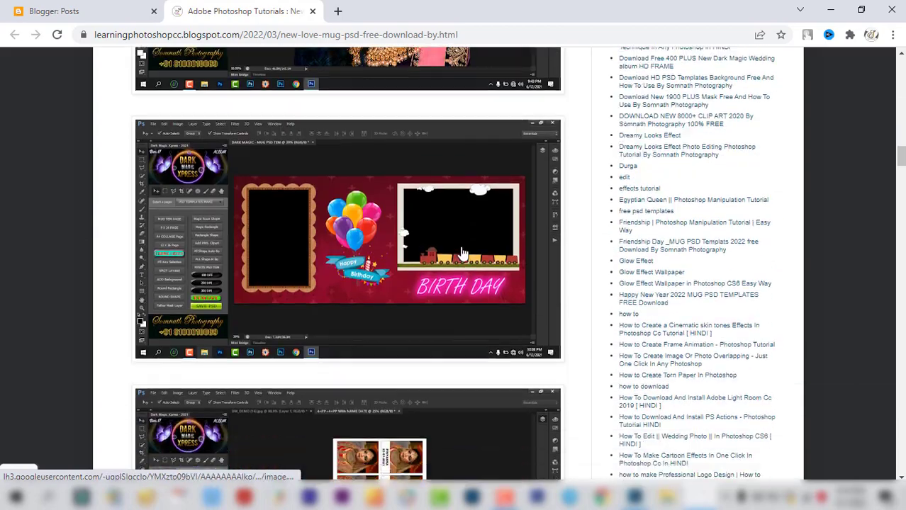
scroll(462, 253, down, 3)
scroll(462, 253, down, 3)
scroll(462, 253, down, 2)
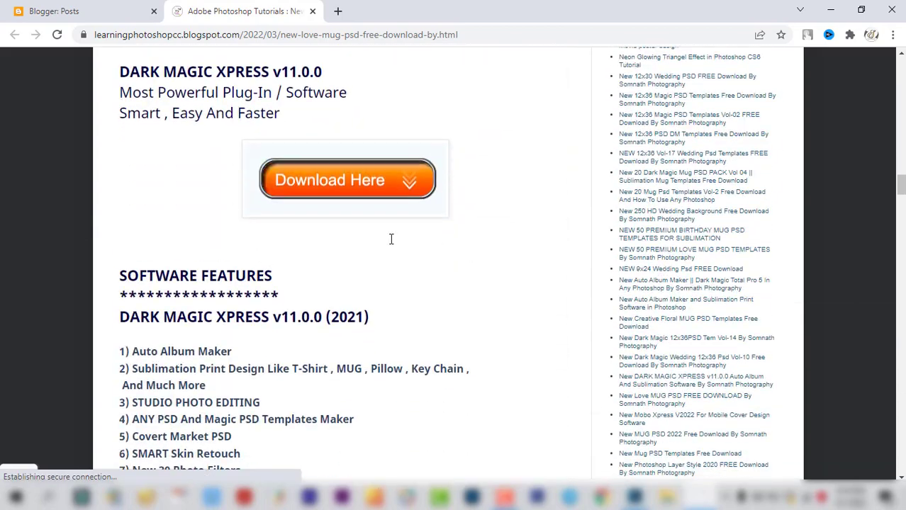
scroll(387, 241, down, 6)
scroll(255, 211, down, 4)
scroll(311, 218, down, 3)
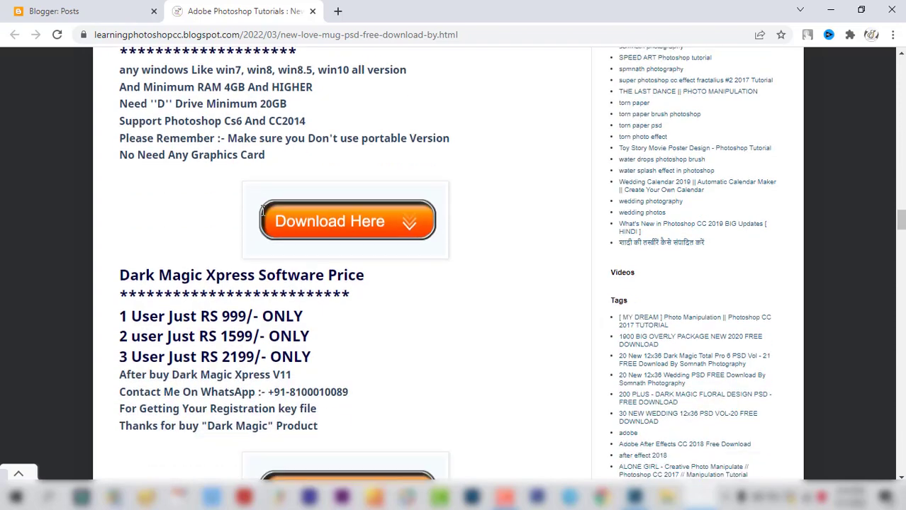
scroll(355, 220, down, 3)
scroll(401, 223, down, 5)
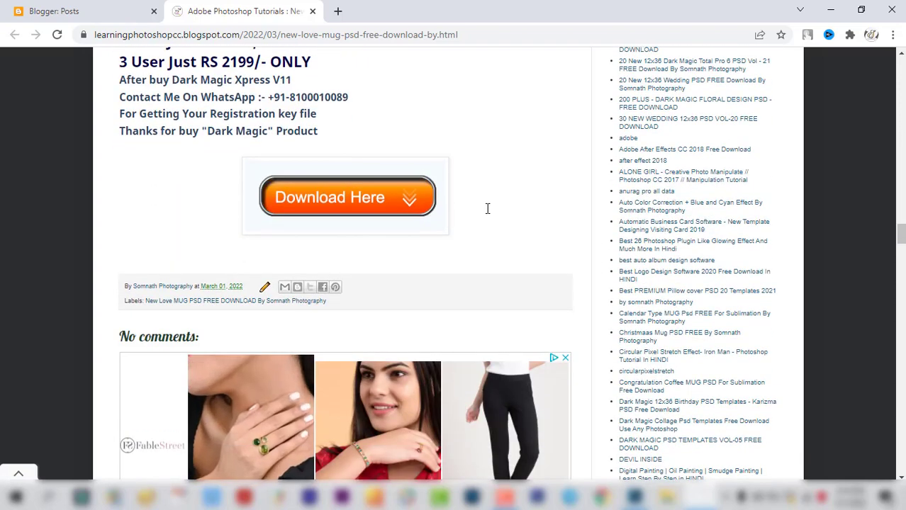
scroll(487, 207, up, 3)
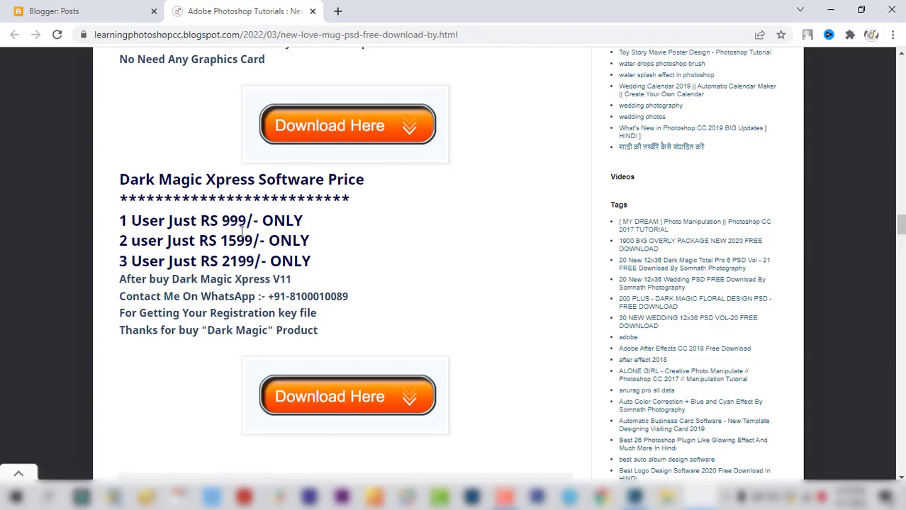
scroll(474, 277, up, 5)
scroll(475, 277, down, 5)
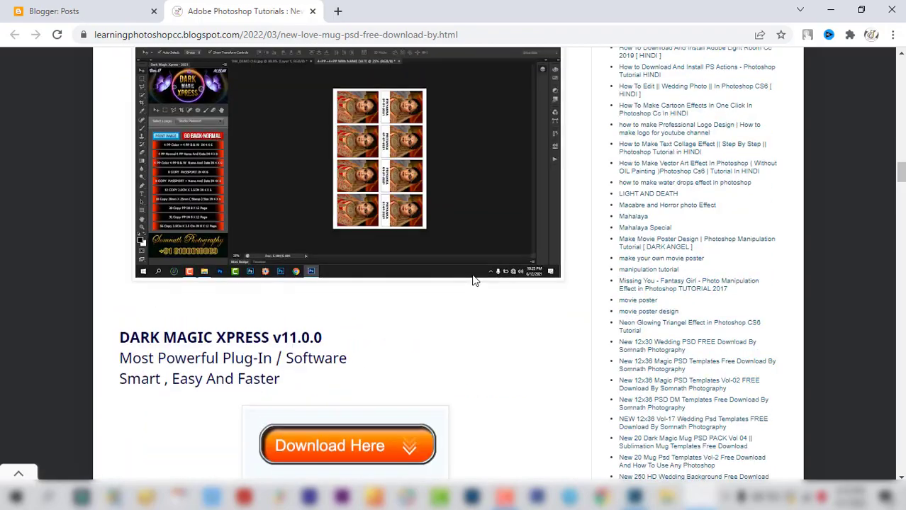
scroll(472, 278, down, 5)
scroll(471, 279, down, 5)
scroll(471, 278, down, 5)
scroll(474, 280, up, 5)
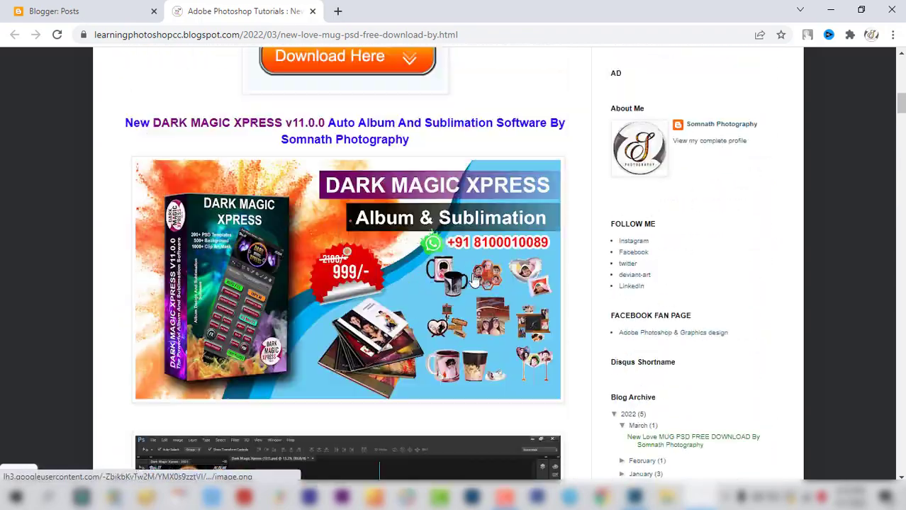
scroll(471, 279, up, 3)
scroll(471, 278, up, 2)
scroll(471, 278, down, 1)
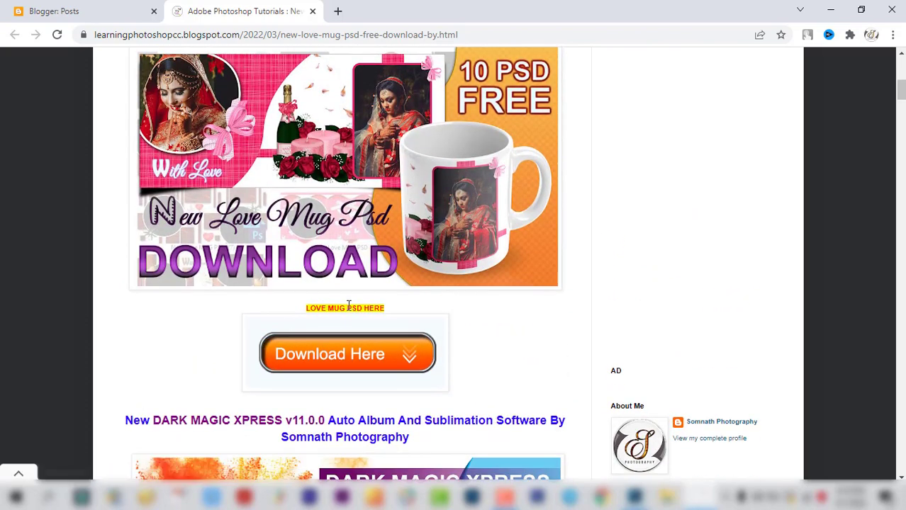
Preview the one-folder New Love MUG PSD FREE DOWNLOAD.rar in Google Drive, then scroll back to the blog's download button
click(376, 354)
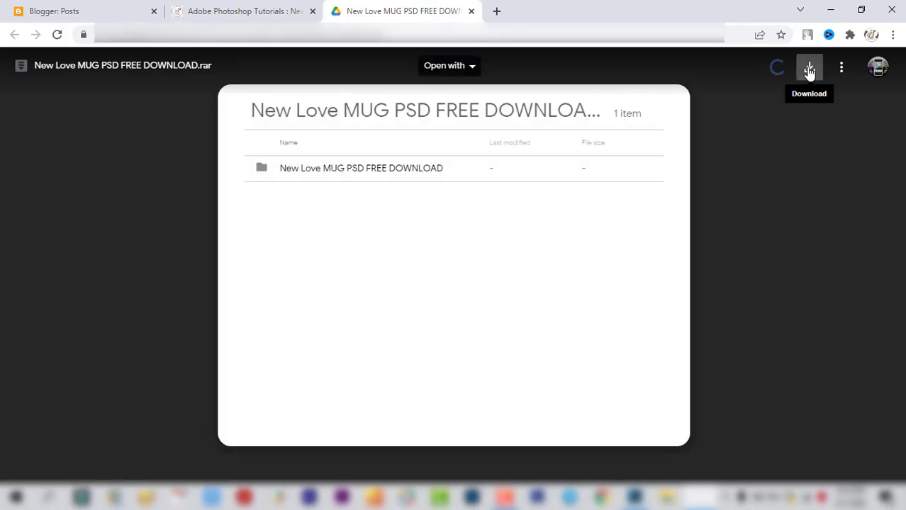
click(810, 69)
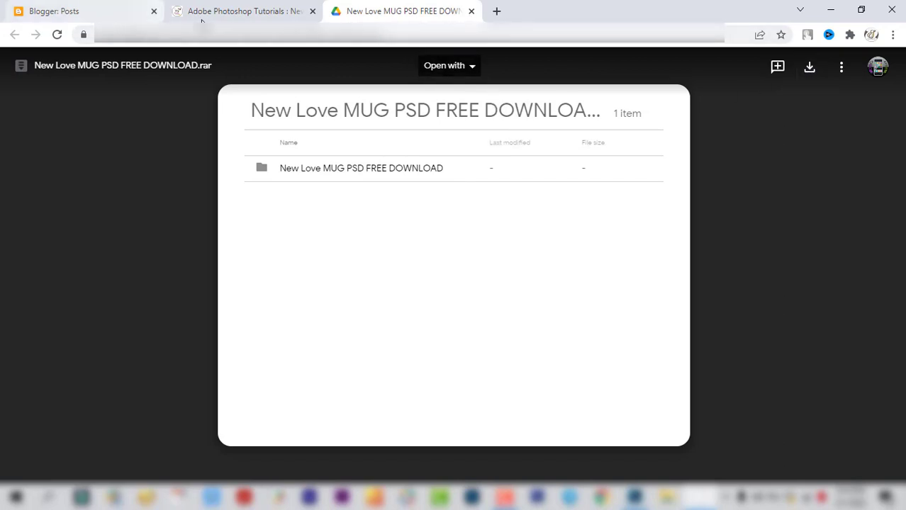
click(231, 13)
scroll(436, 273, up, 5)
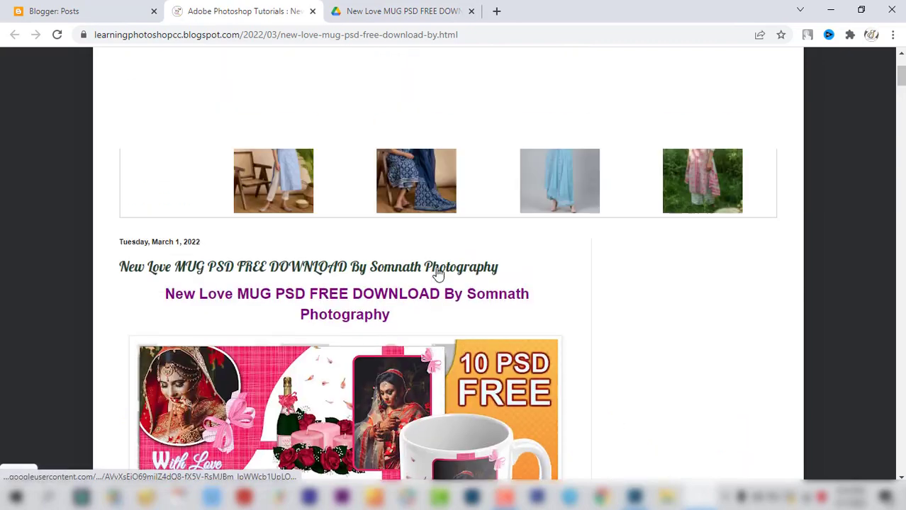
scroll(471, 316, down, 3)
scroll(474, 310, down, 1)
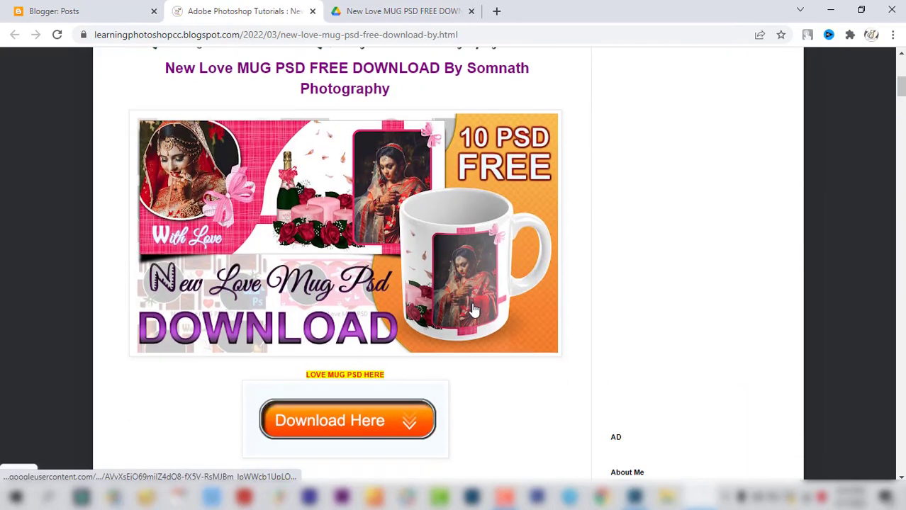